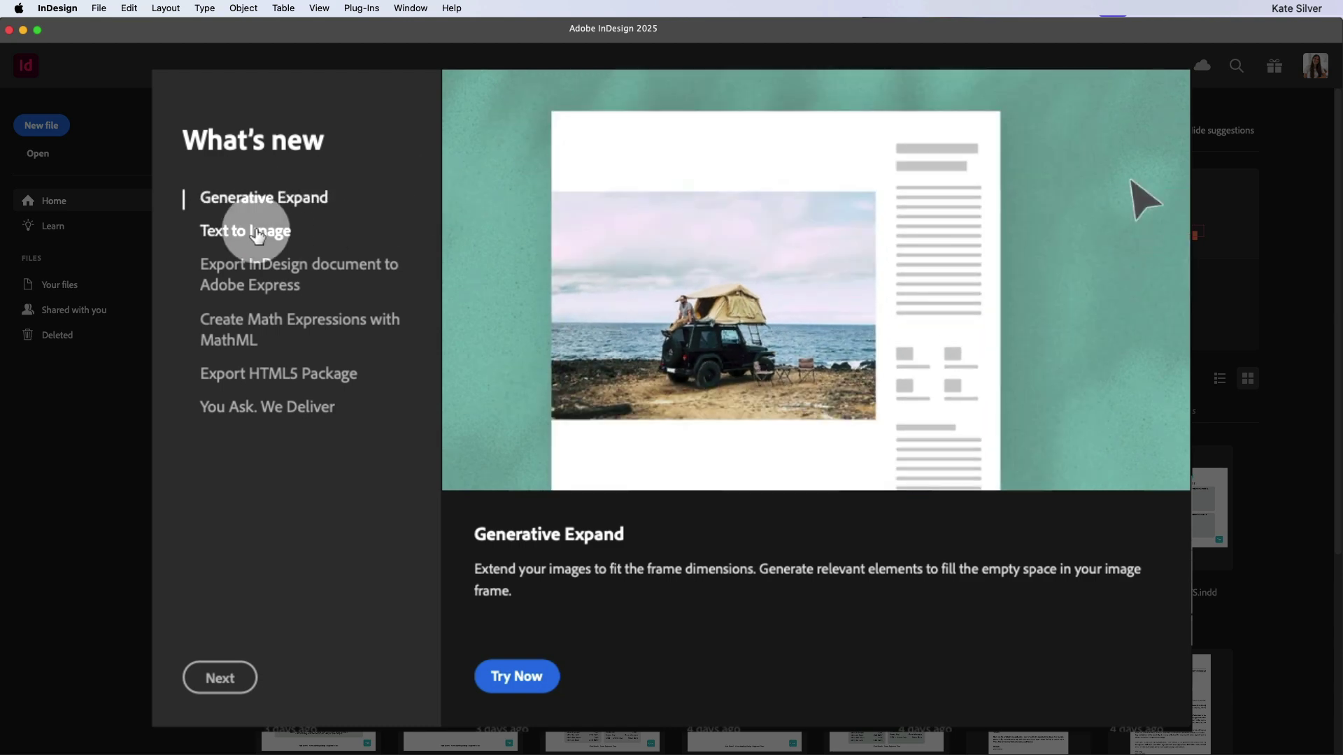
Review the What's New entries on Generative Expand, Text to Image and exporting to Adobe Express, and skim the Adobe Express flyer tutorial video.
click(257, 233)
click(313, 196)
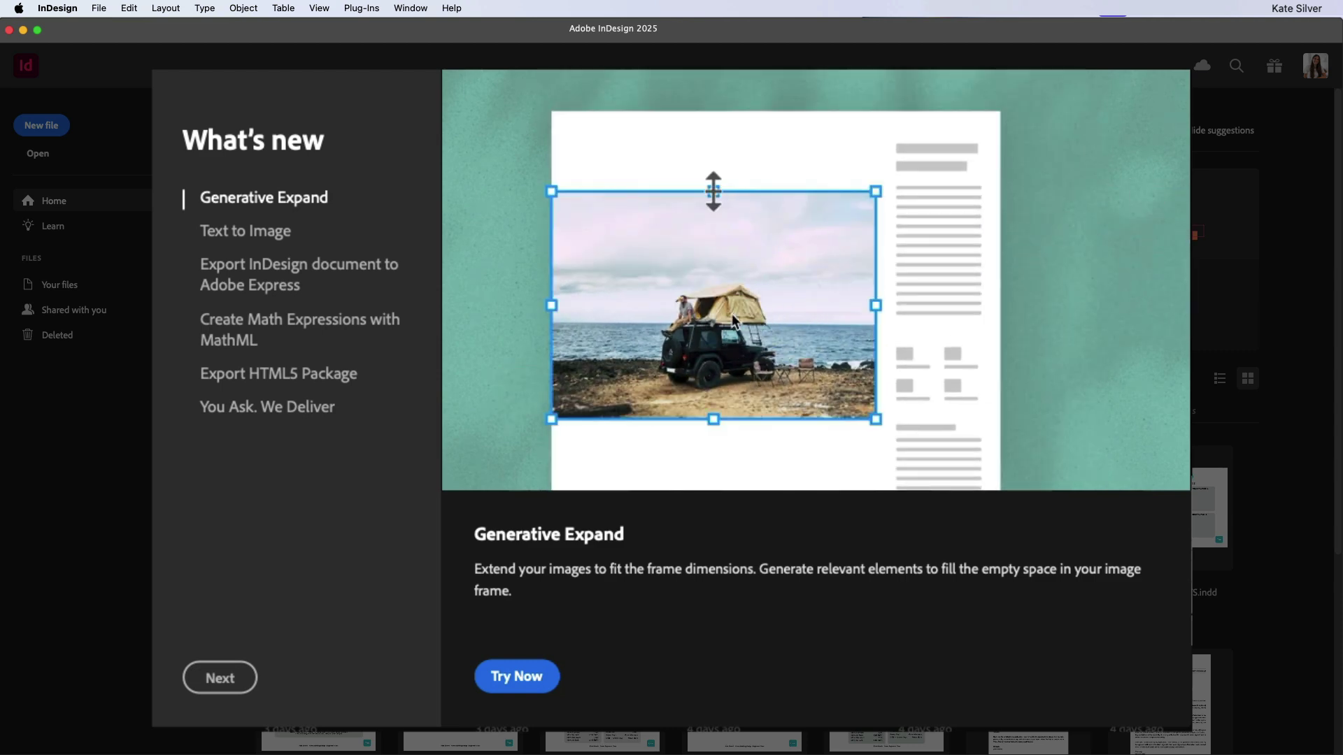
click(272, 238)
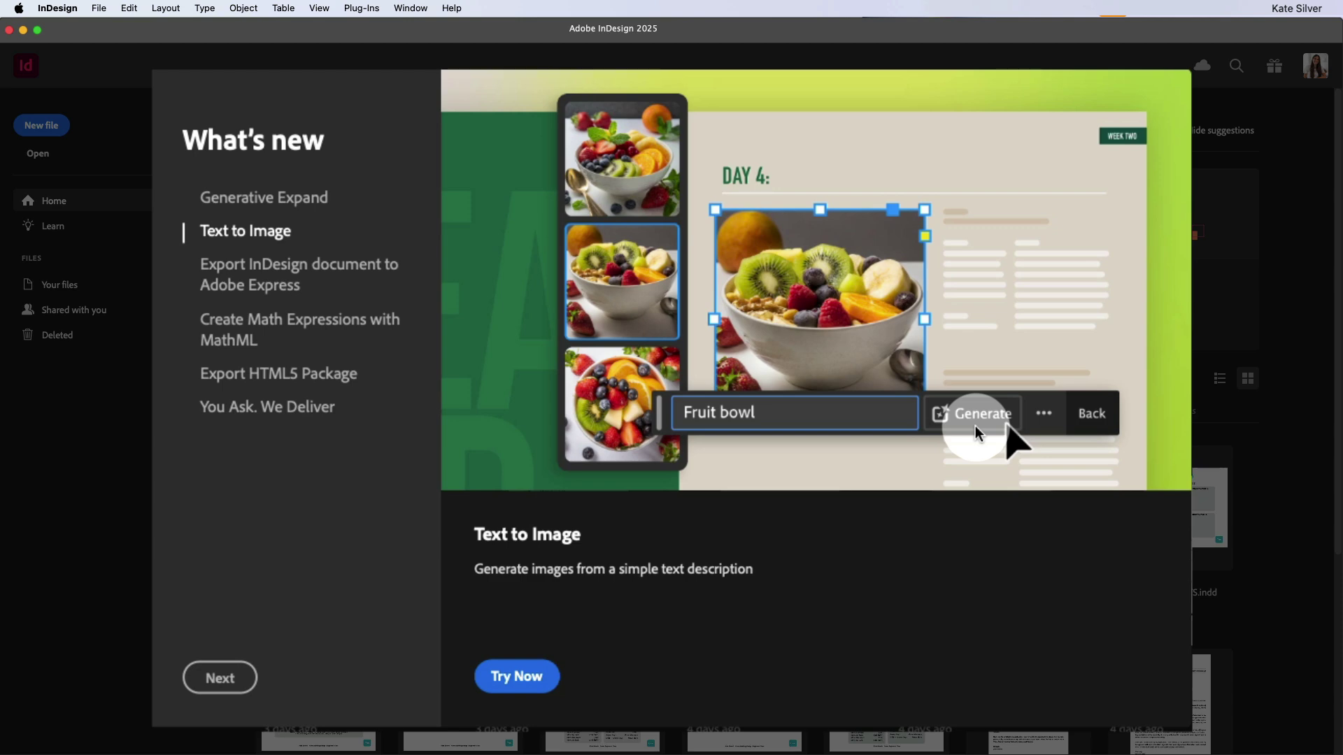
click(273, 287)
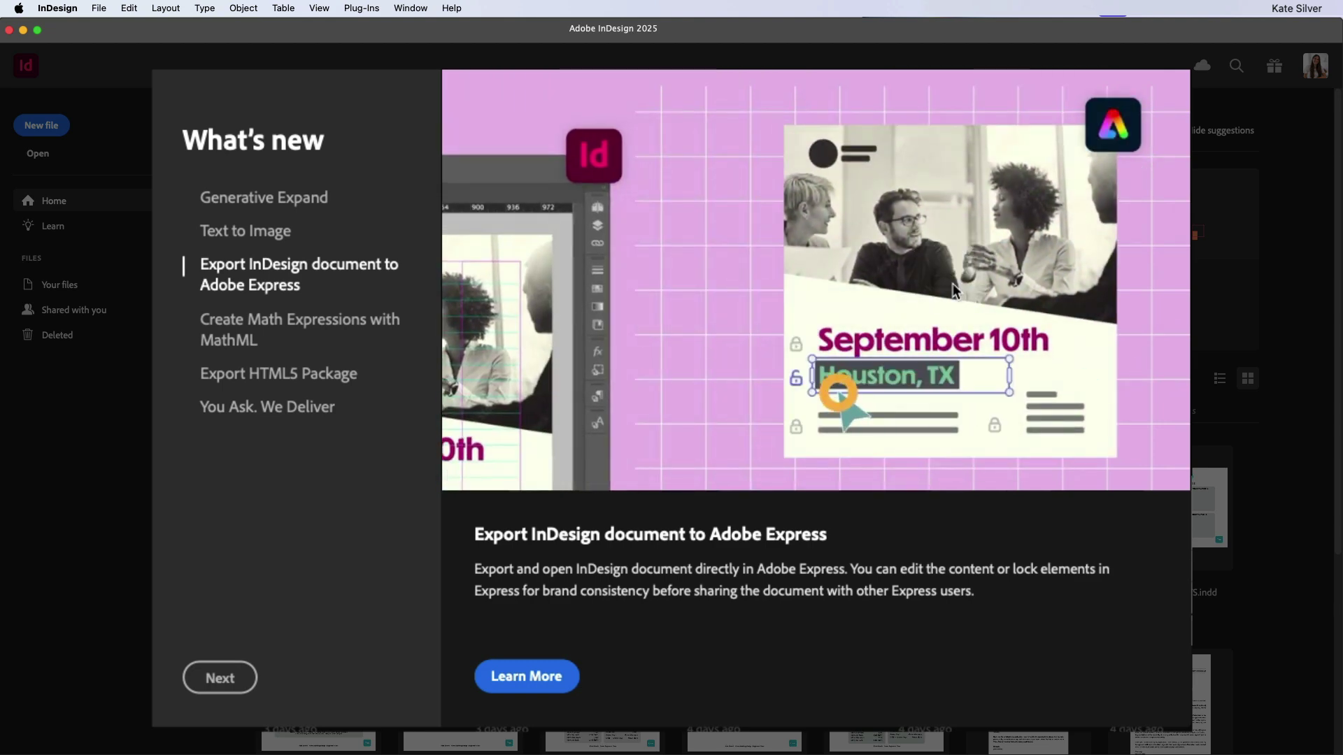
click(602, 177)
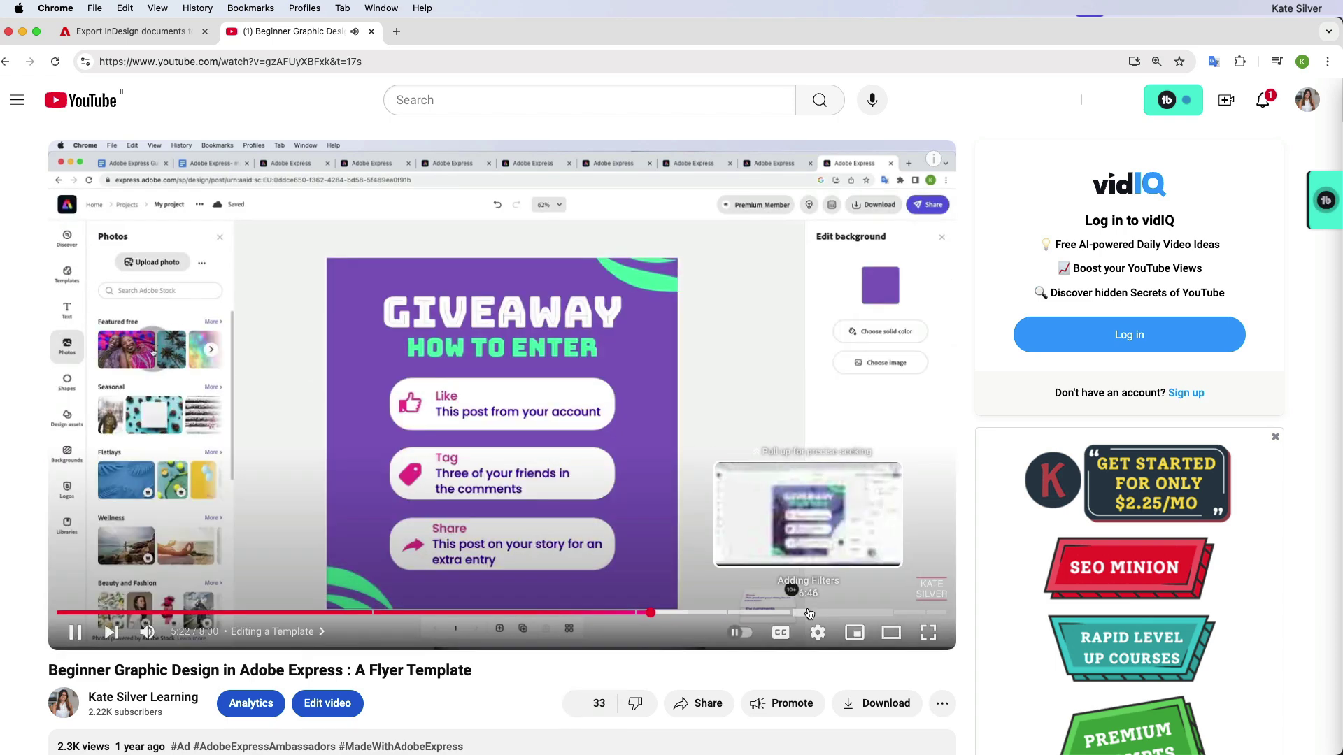
click(809, 613)
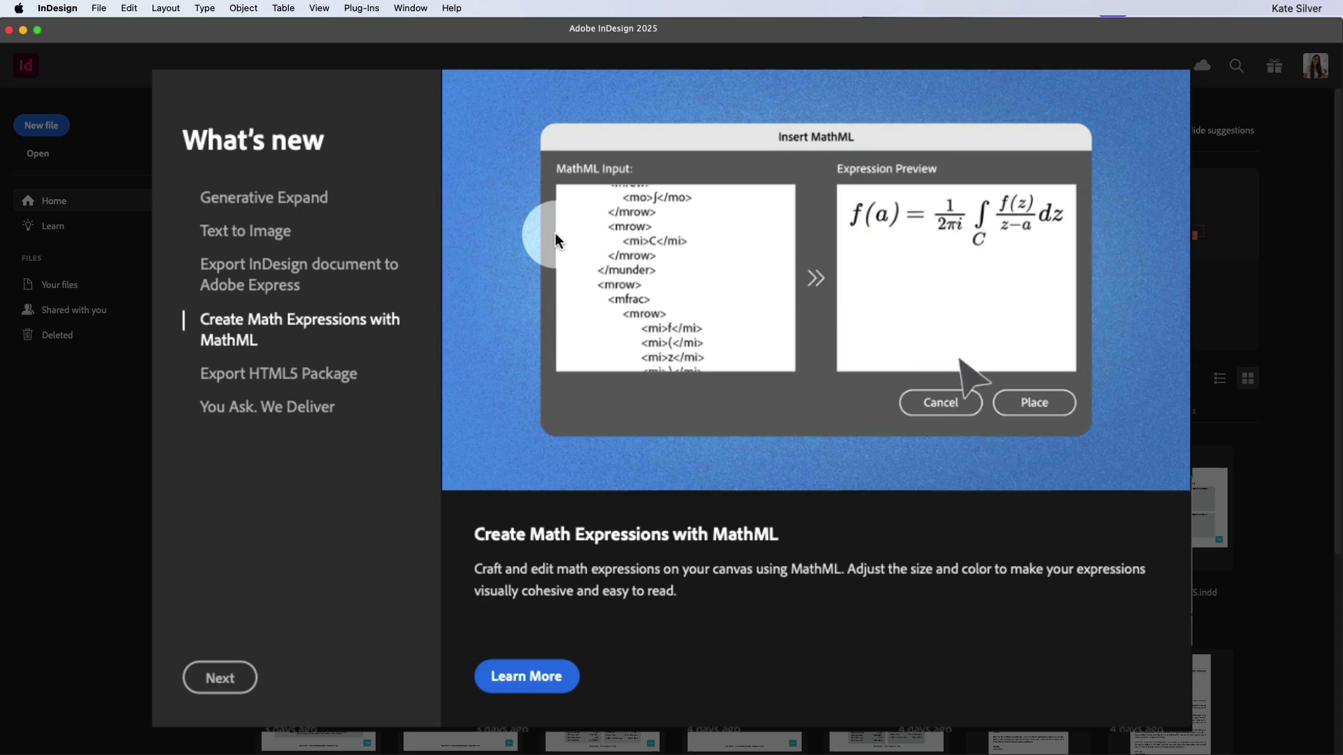
Review the What's New entries on exporting an HTML5 package and You Ask. We Deliver.
click(354, 367)
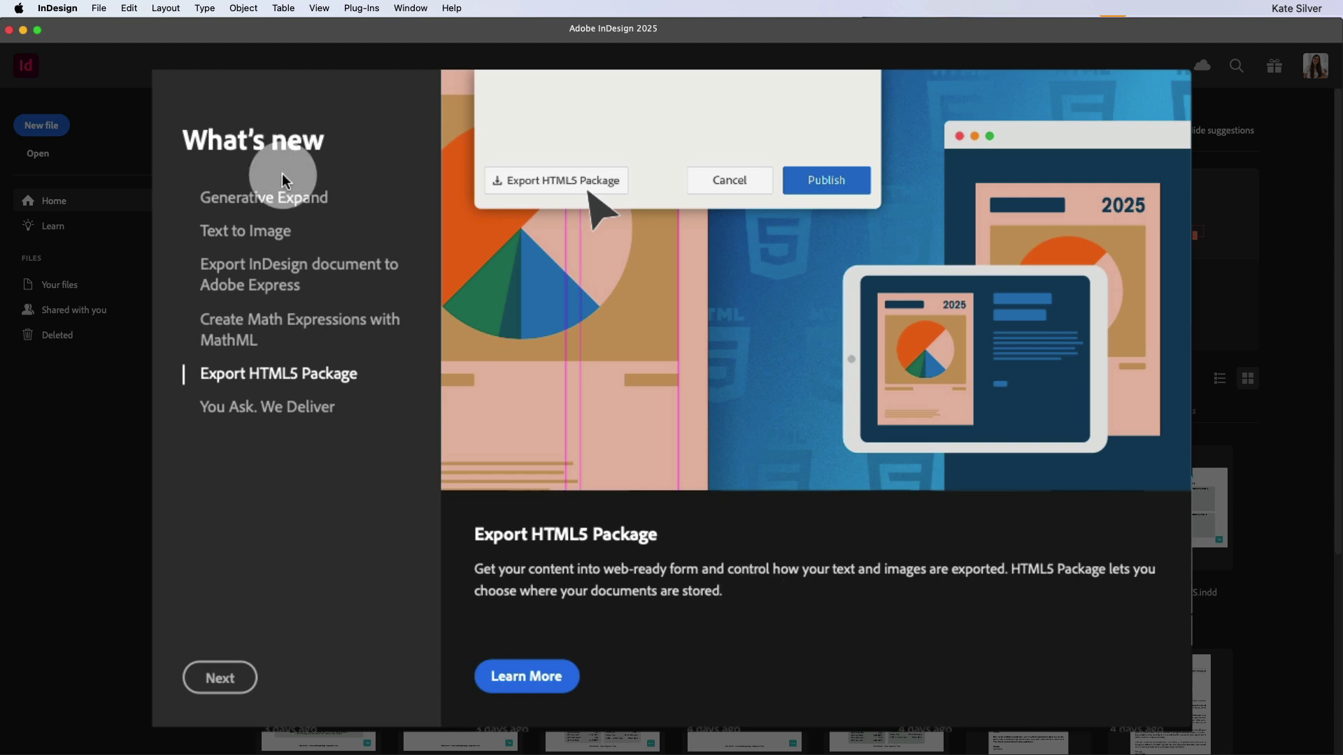
click(244, 230)
click(265, 202)
click(280, 372)
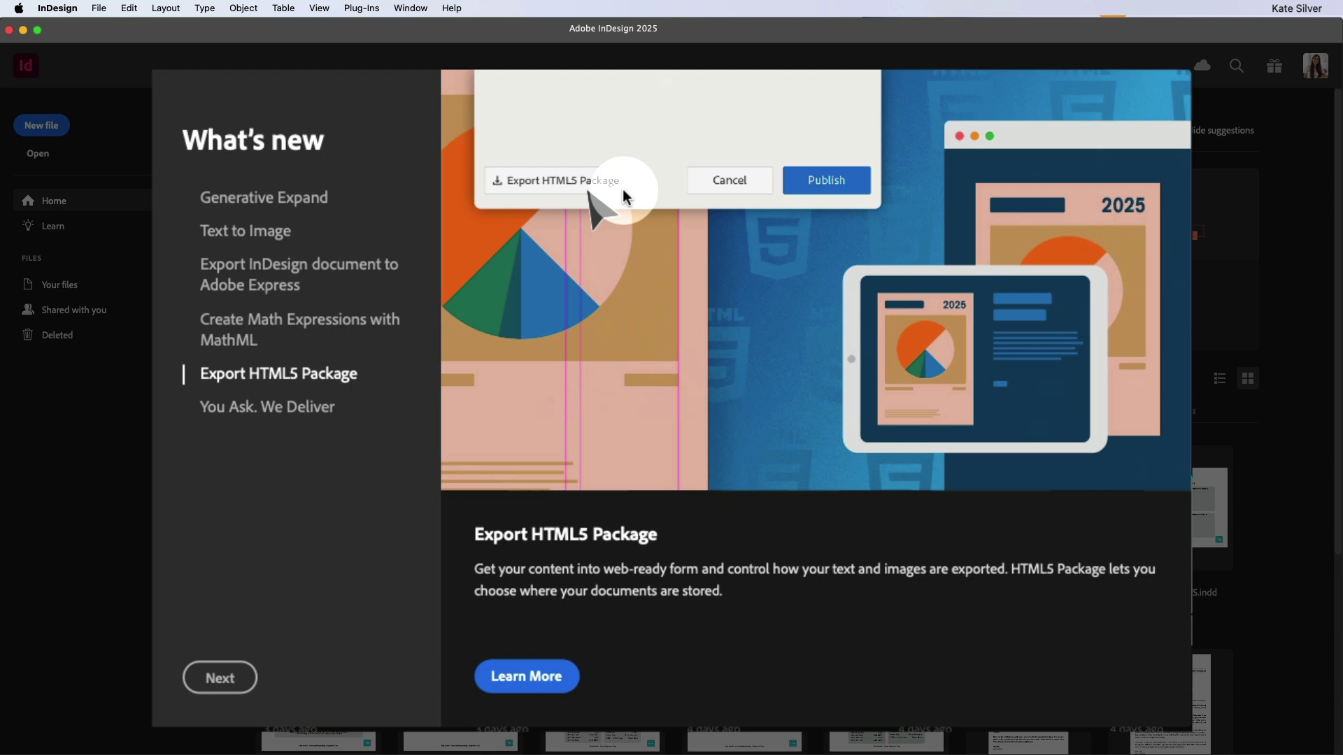
click(270, 405)
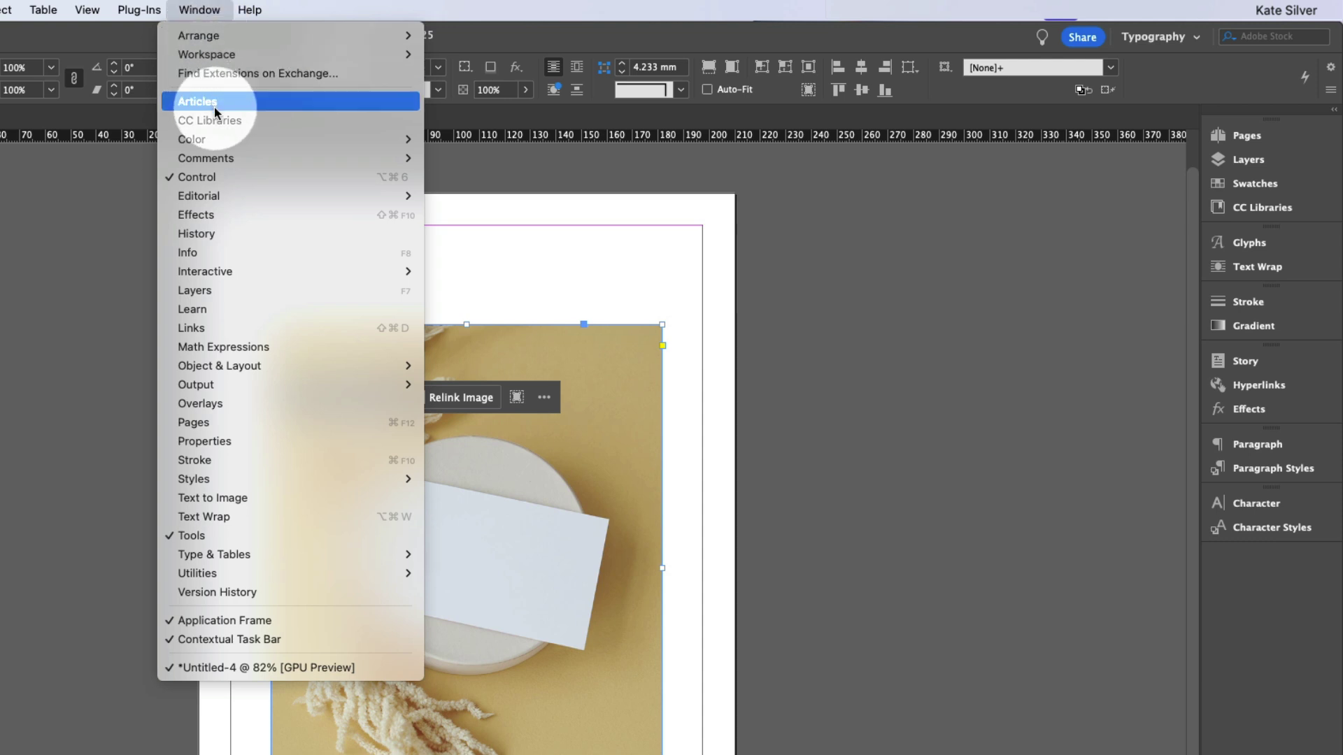
Show the History panel and scale the photo with its frame to span the full page width.
click(224, 234)
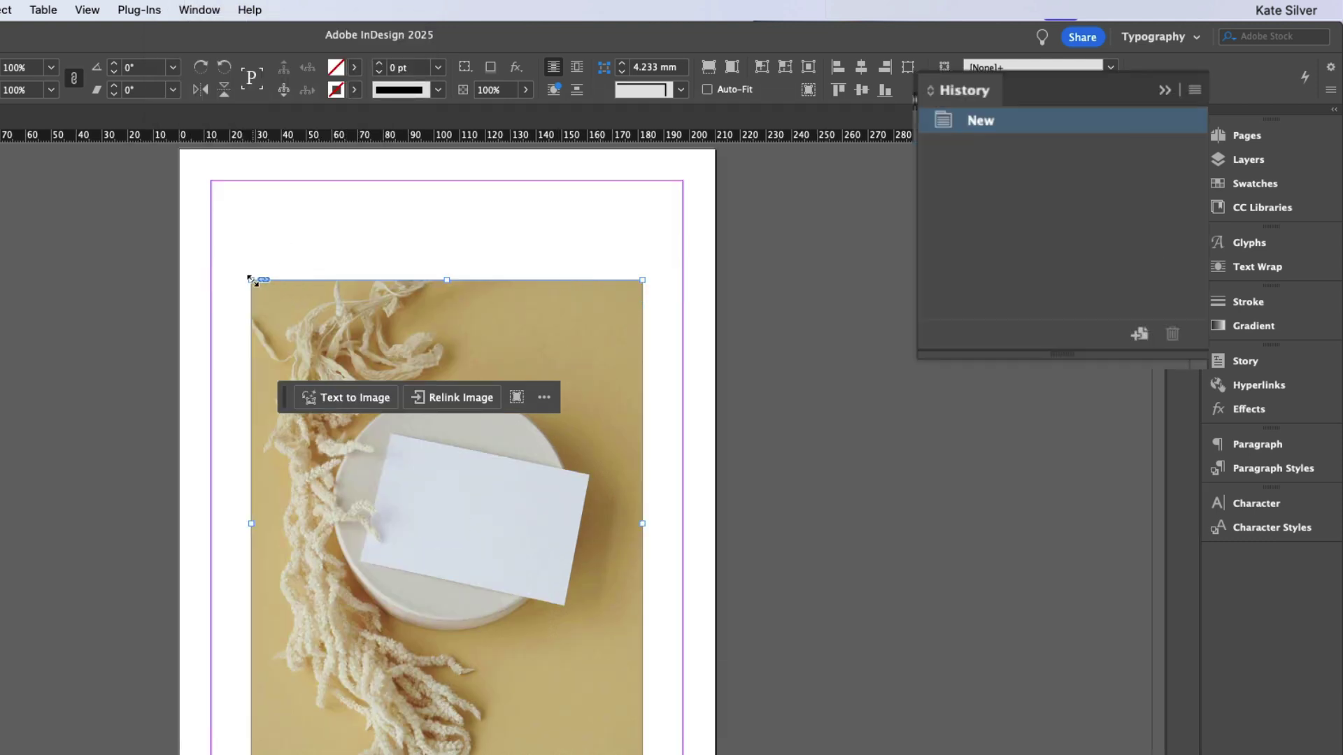
drag(252, 279, 180, 173)
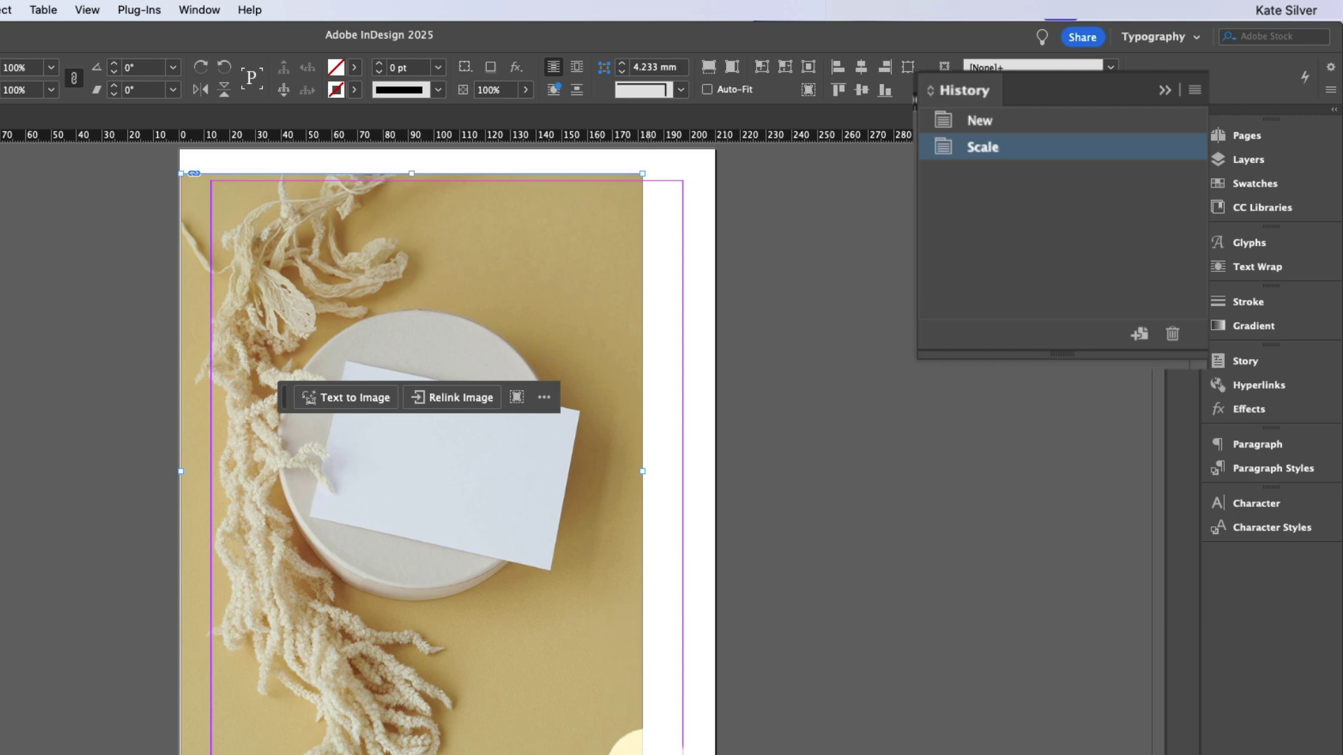
drag(642, 754, 713, 754)
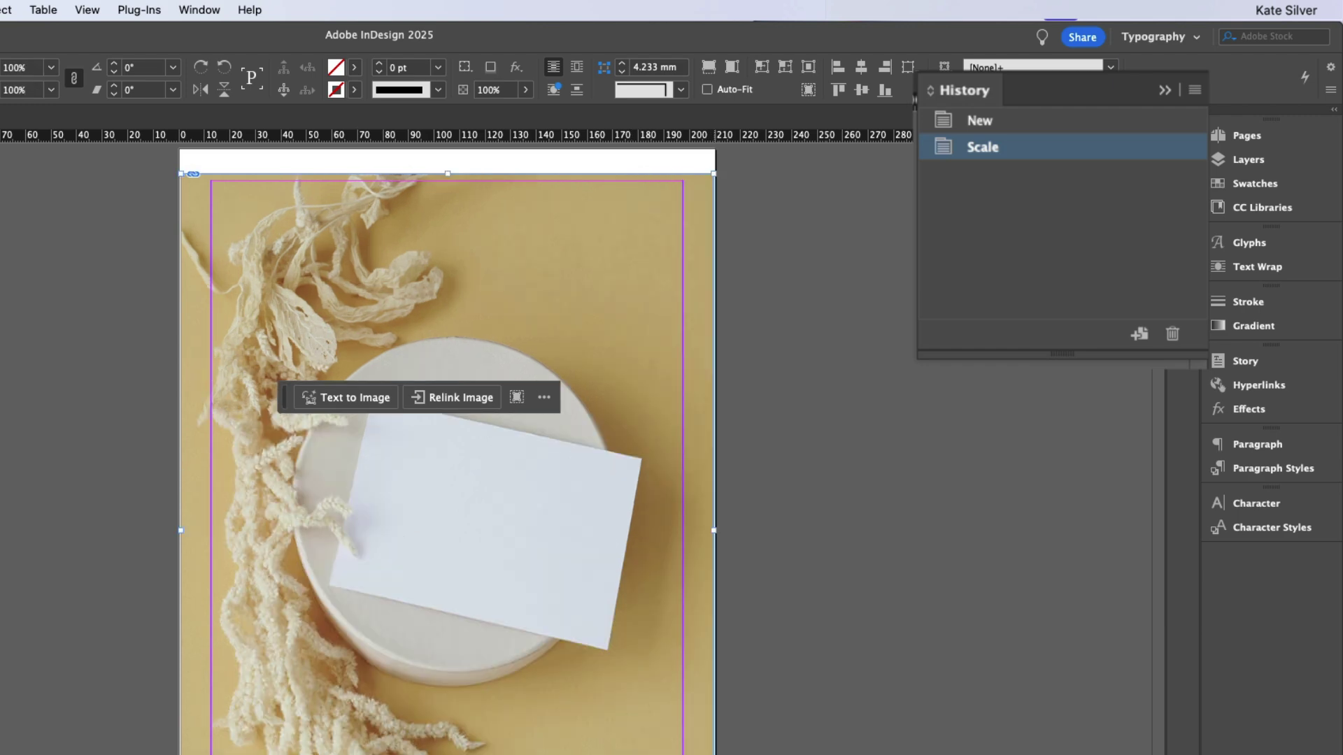
click(800, 565)
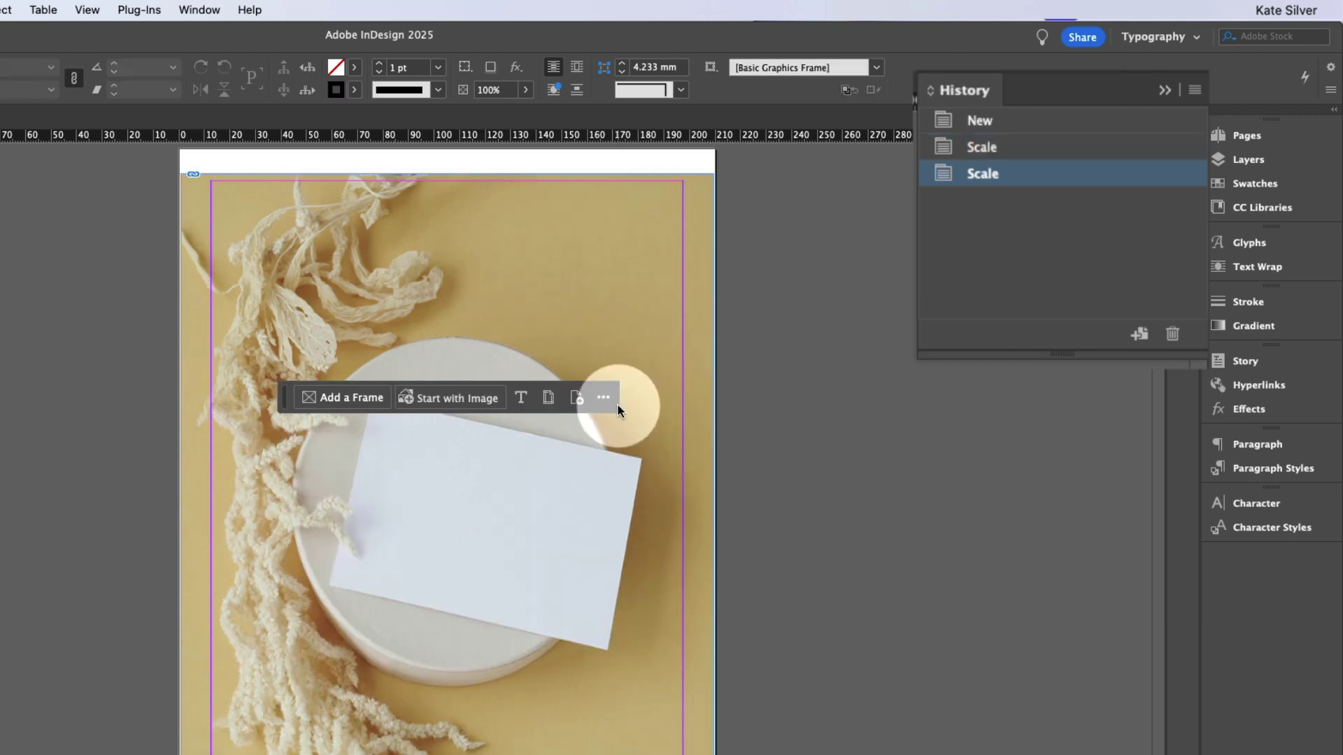
Rotate the photo content by -90° inside its frame, enlarge it and shift its position.
click(449, 535)
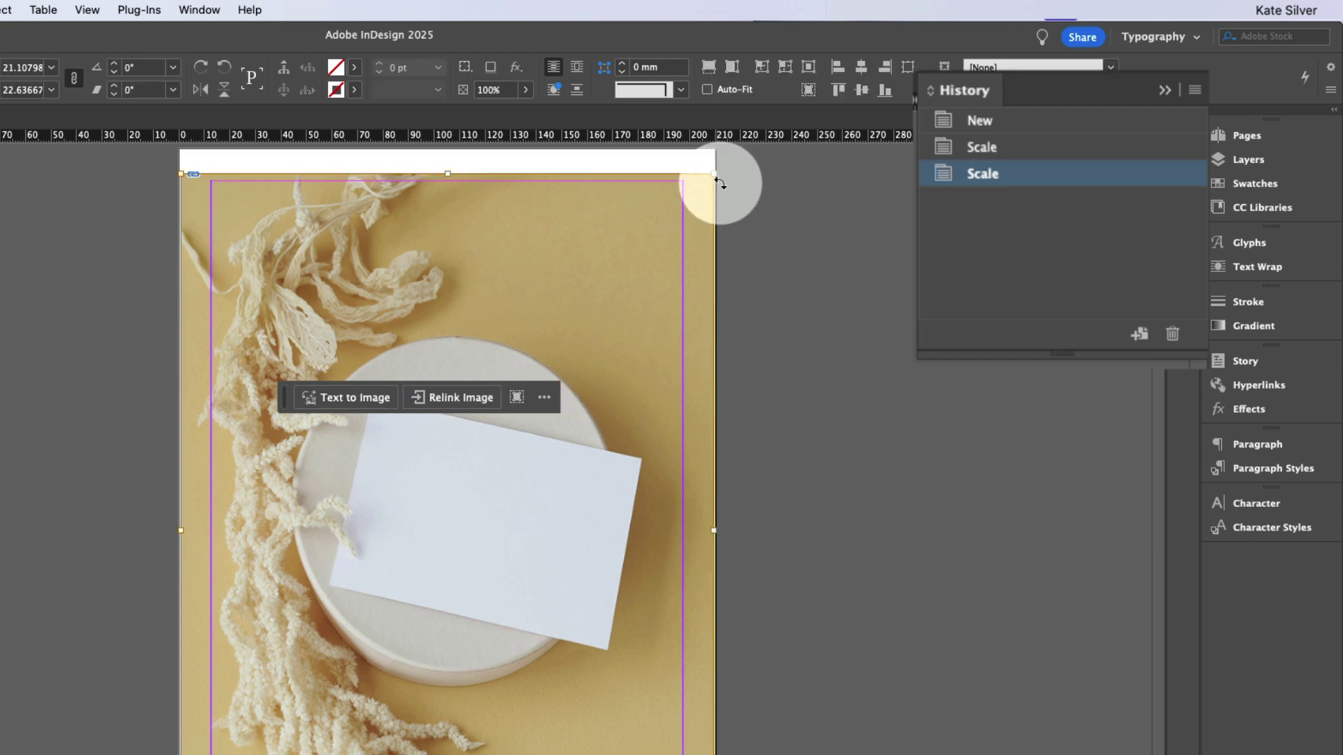
drag(721, 171, 1009, 720)
scroll(783, 279, up, 2)
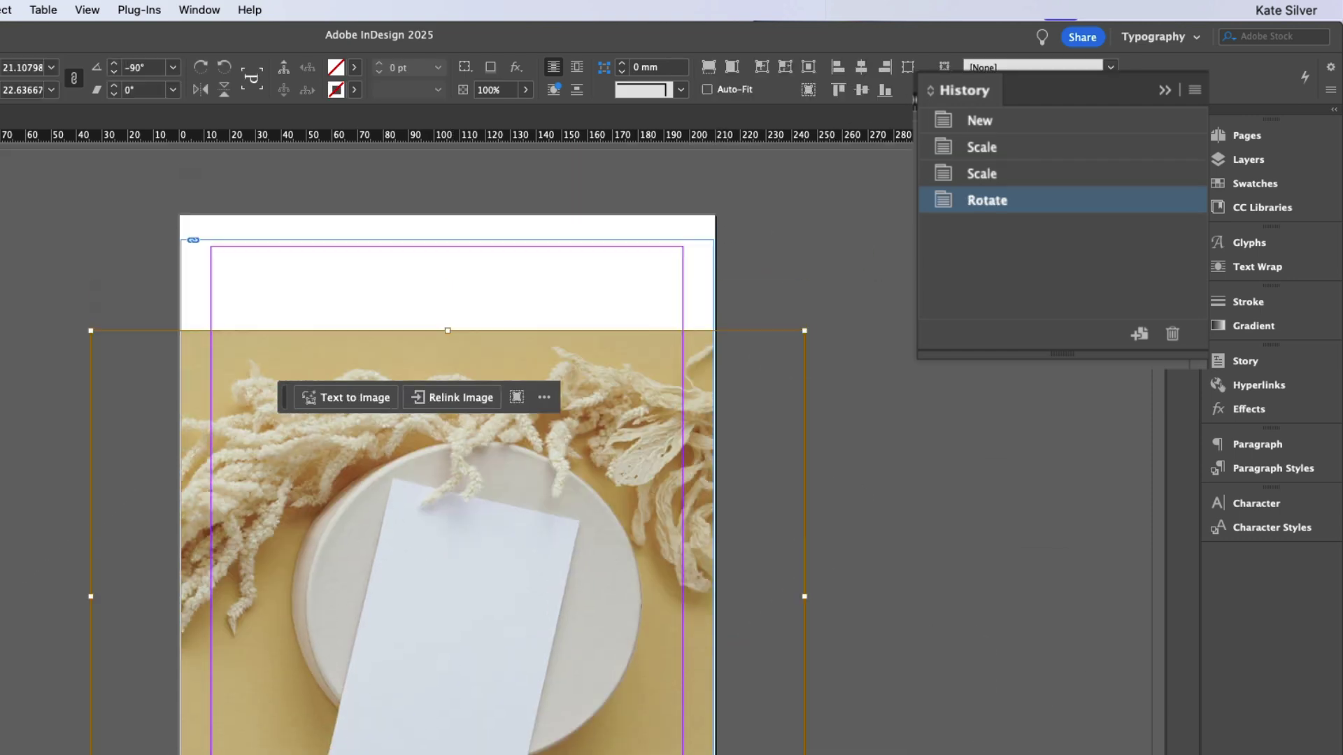
click(595, 360)
drag(595, 360, 555, 380)
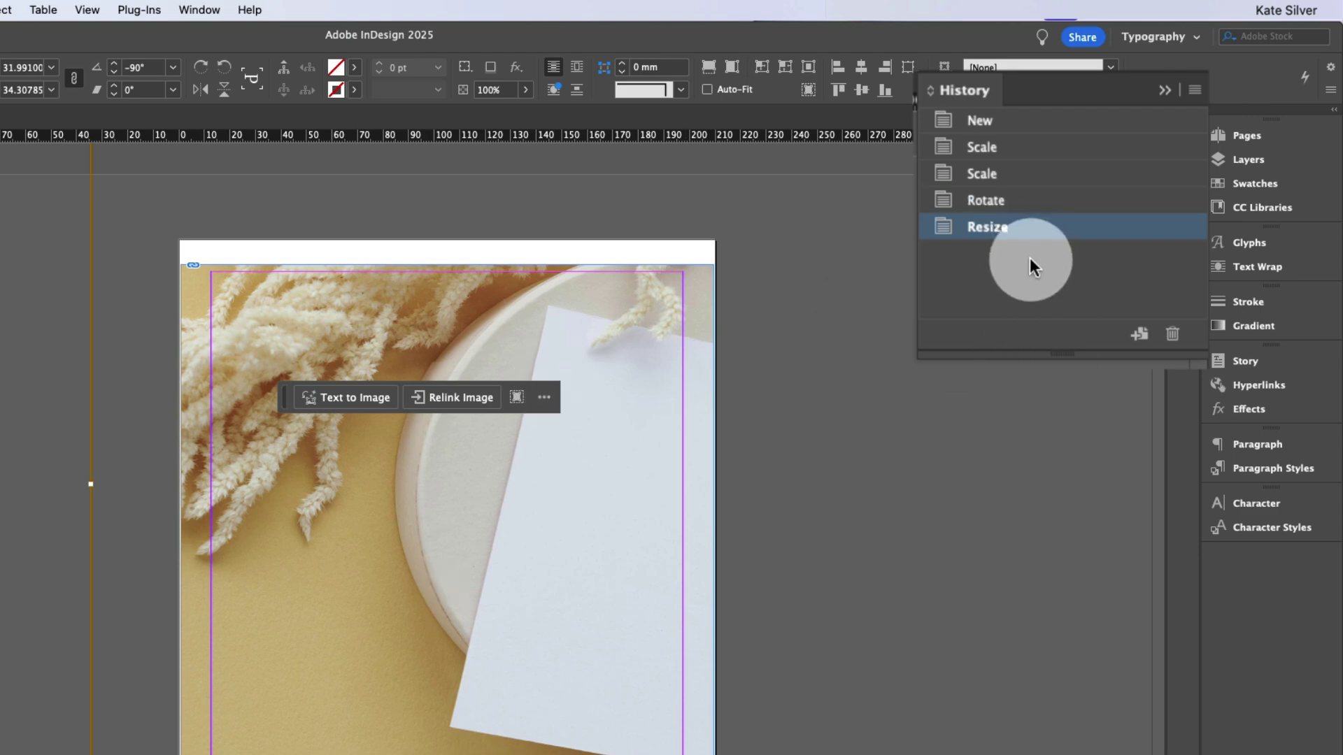
Step back through the recorded Scale states in the document history to the initial New state.
click(1035, 200)
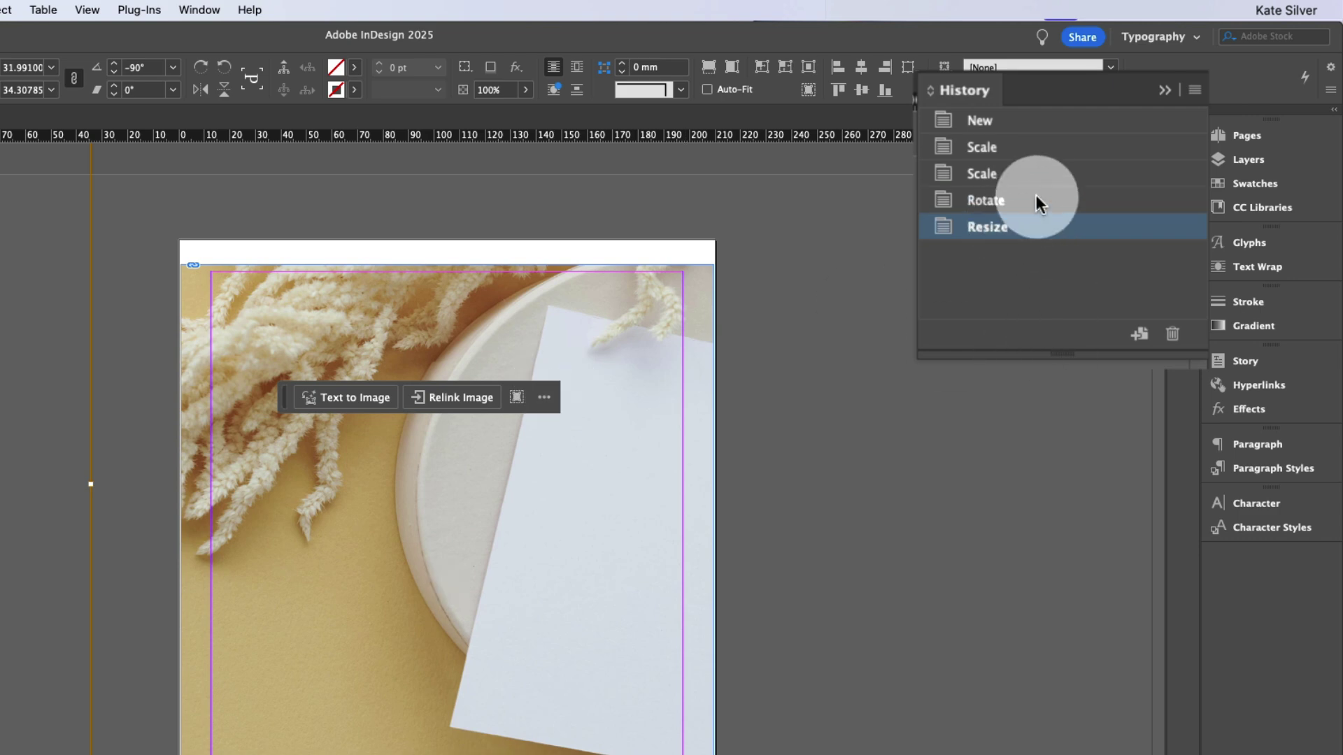
click(1031, 176)
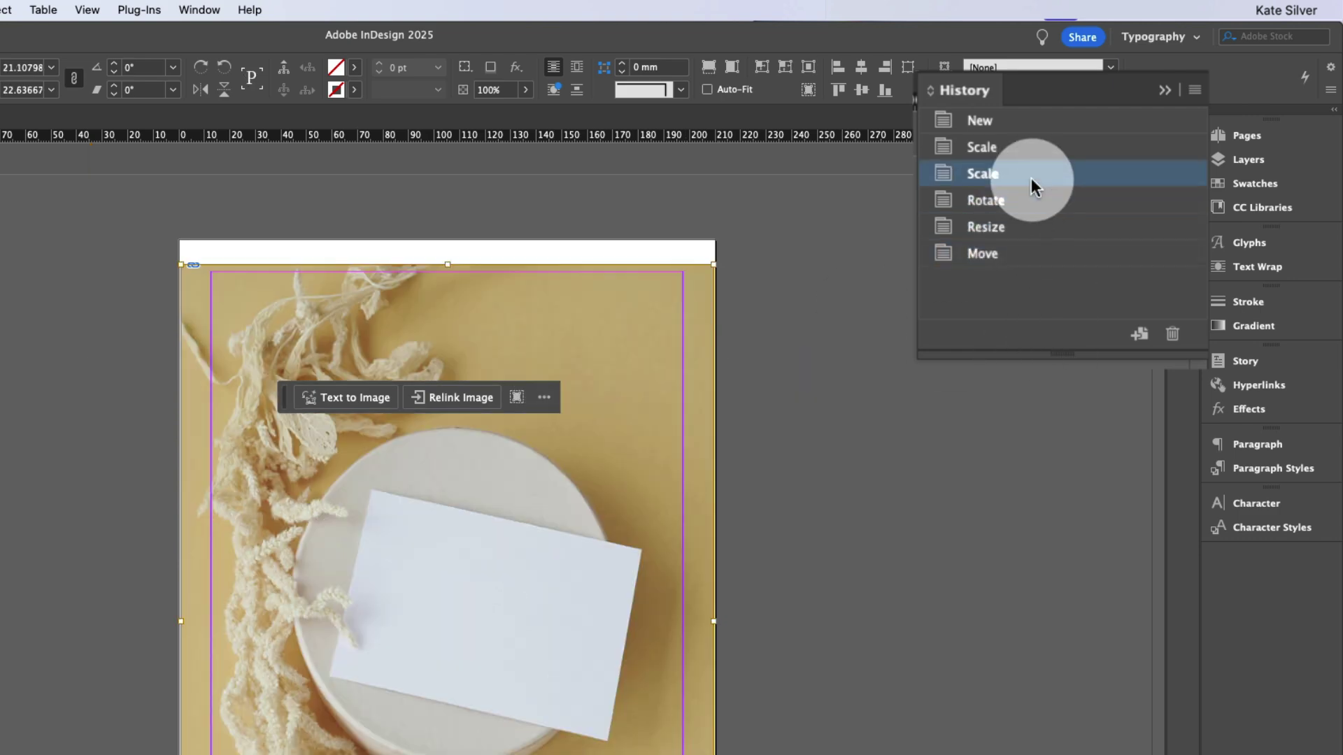
click(1030, 151)
click(1033, 128)
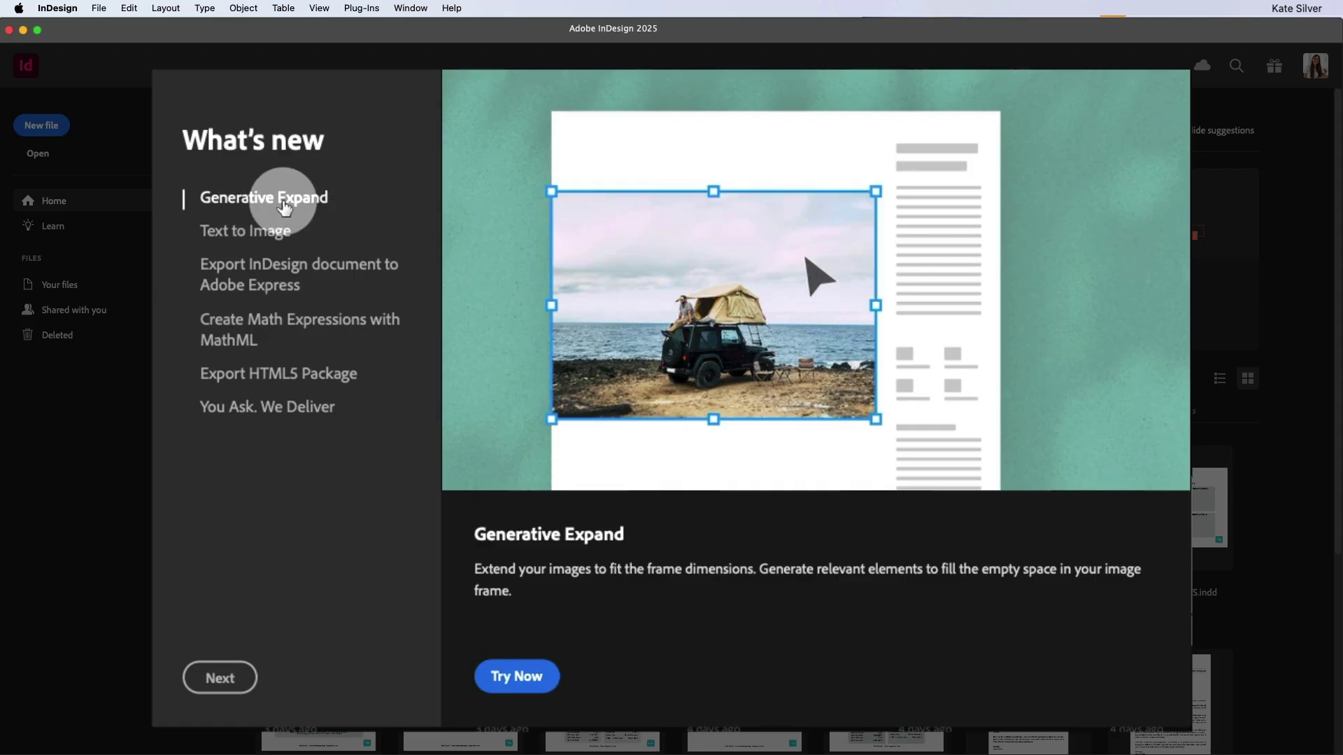
Open the Generative Expand sample document from What's New and dismiss the feature's introductory tip.
click(516, 677)
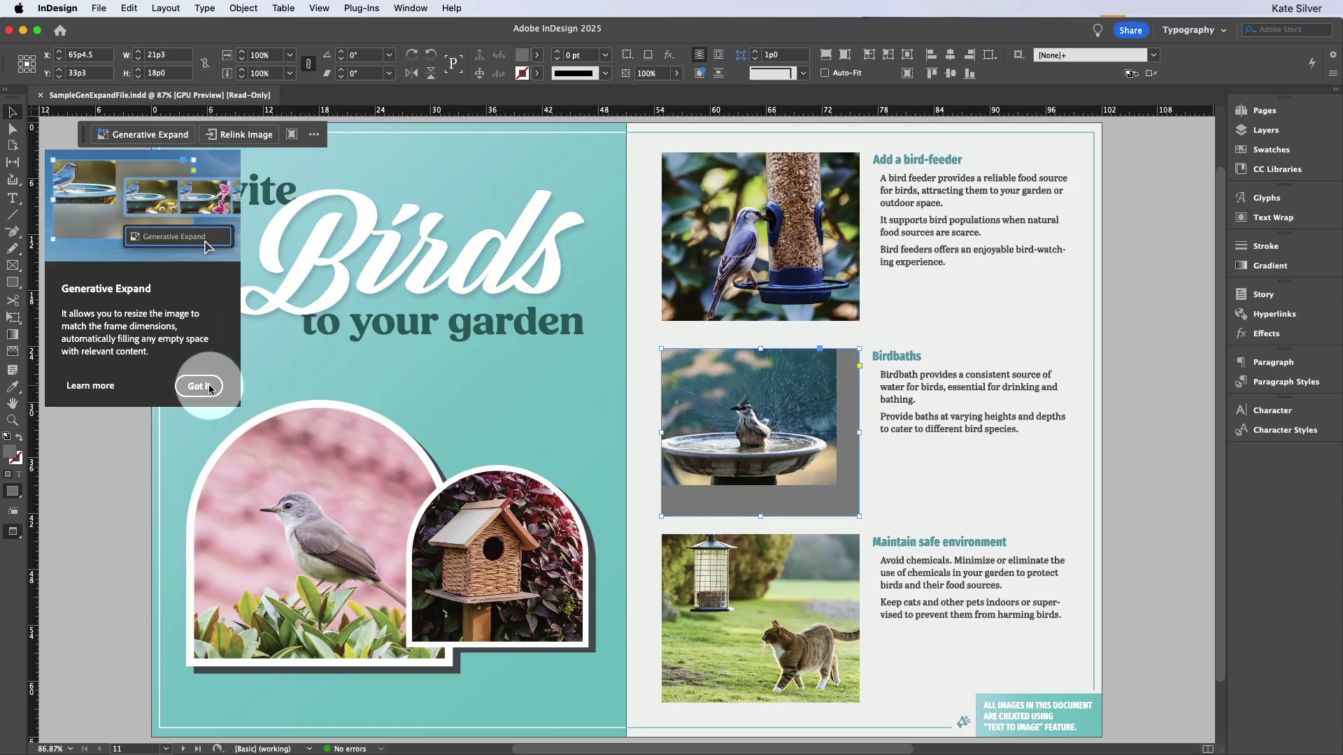
click(195, 384)
Place the contextual task bar over the selected birdbath photo, whose image does not fill its frame.
scroll(693, 476, down, 2)
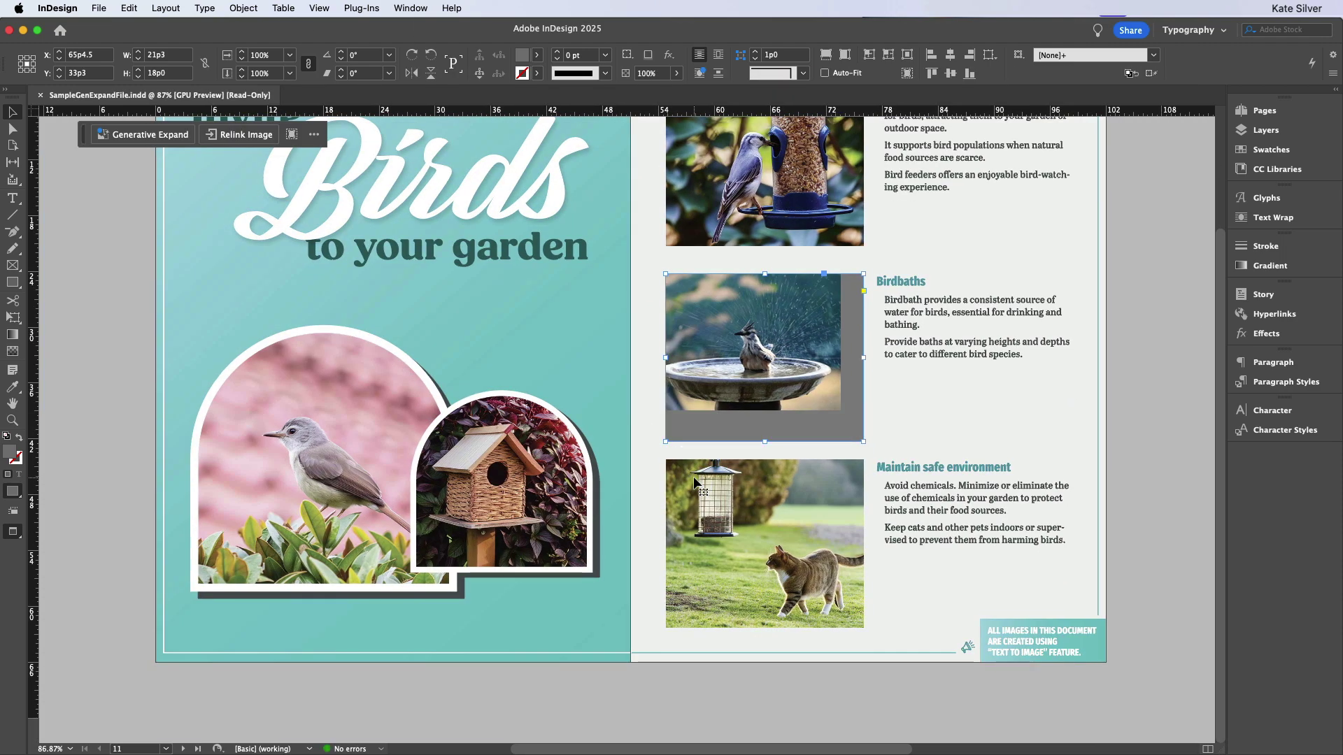
scroll(694, 476, up, 4)
scroll(693, 476, right, 3)
scroll(696, 483, down, 2)
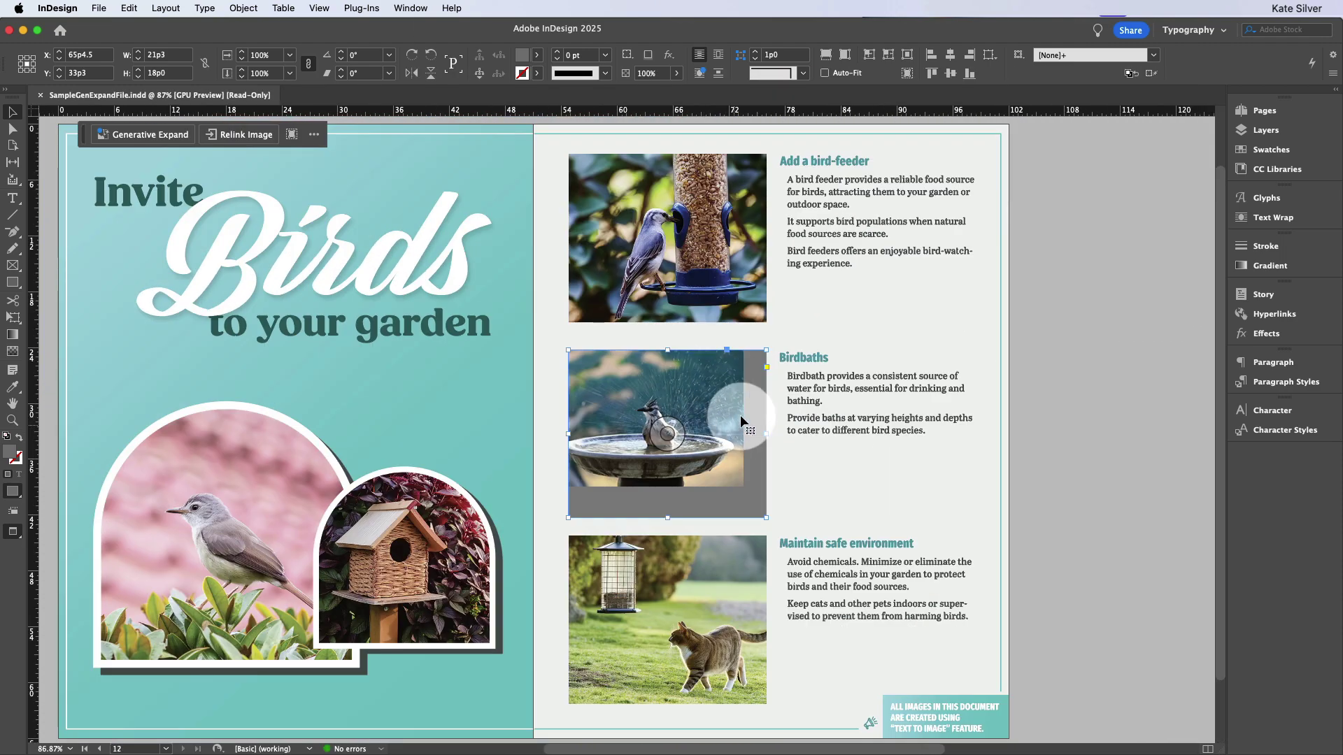
key(super+equal)
key(super+equal)
key(super+equal)
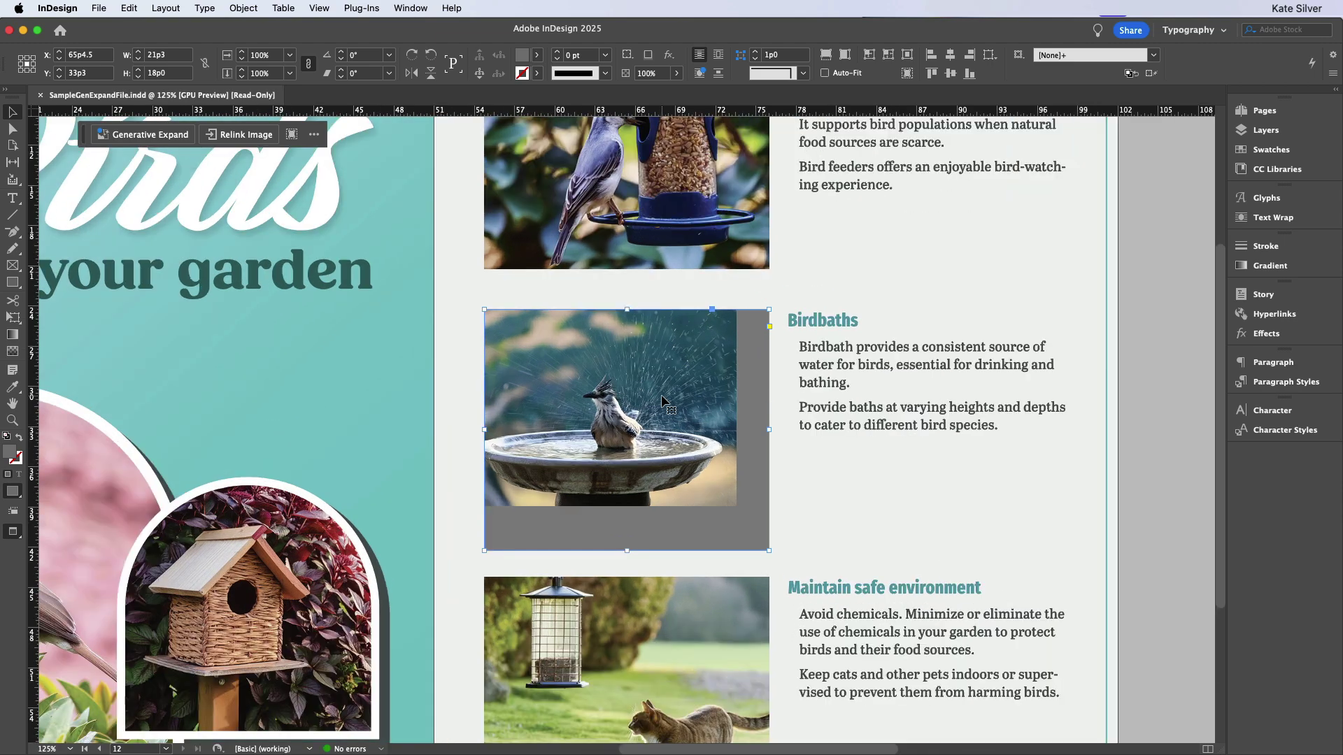
key(super+ctrl)
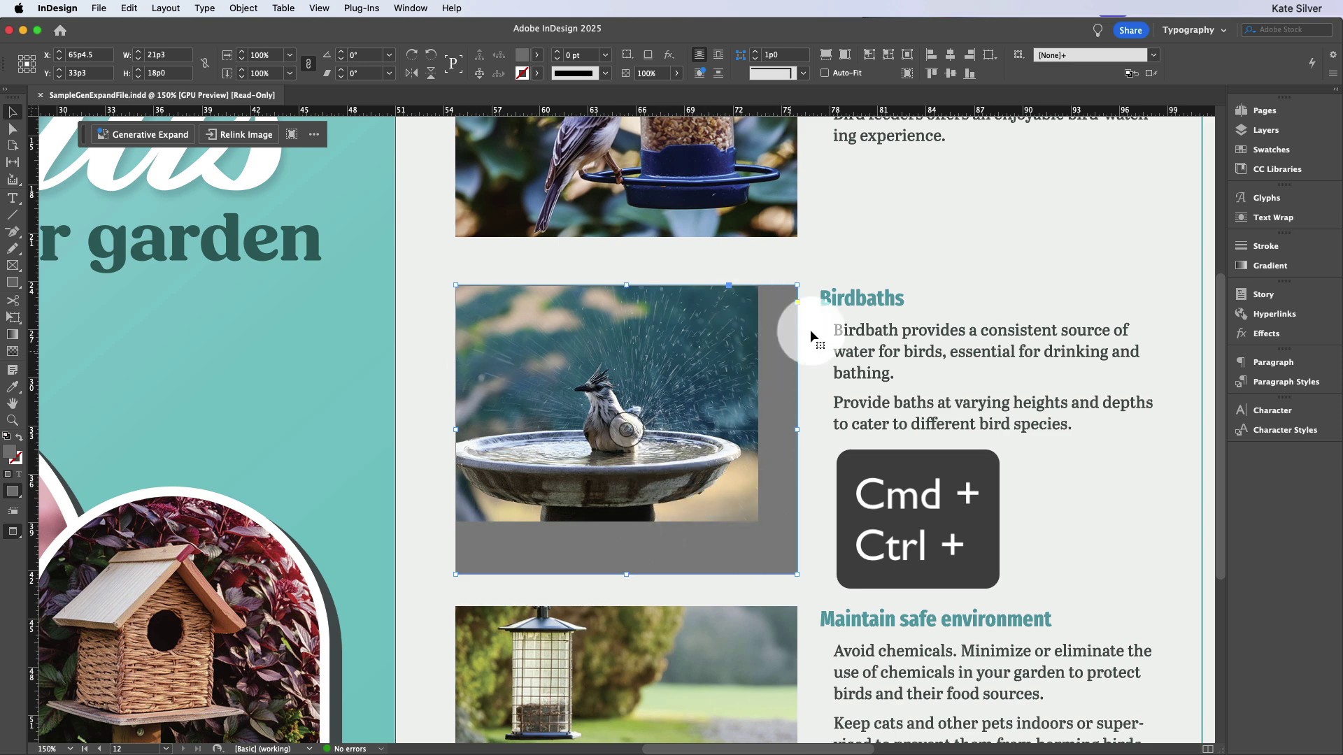
click(1067, 216)
click(695, 350)
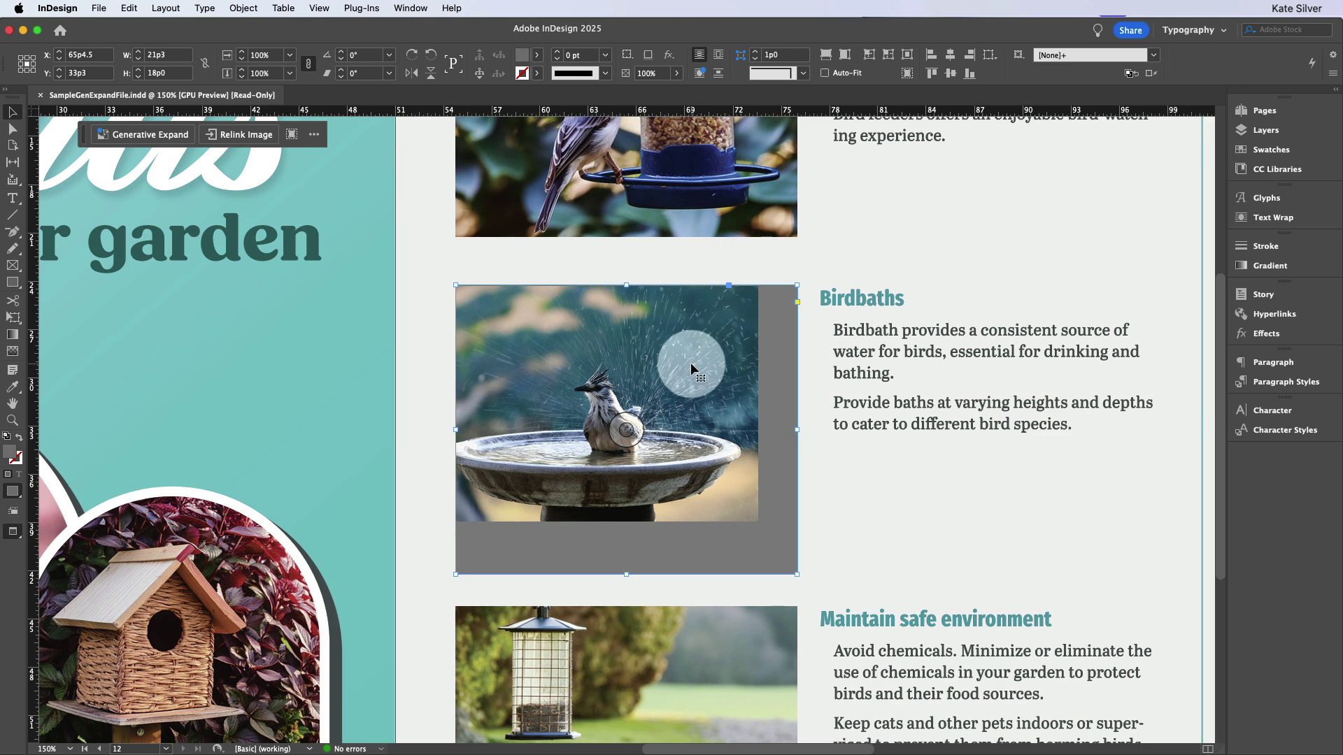
drag(84, 136, 366, 319)
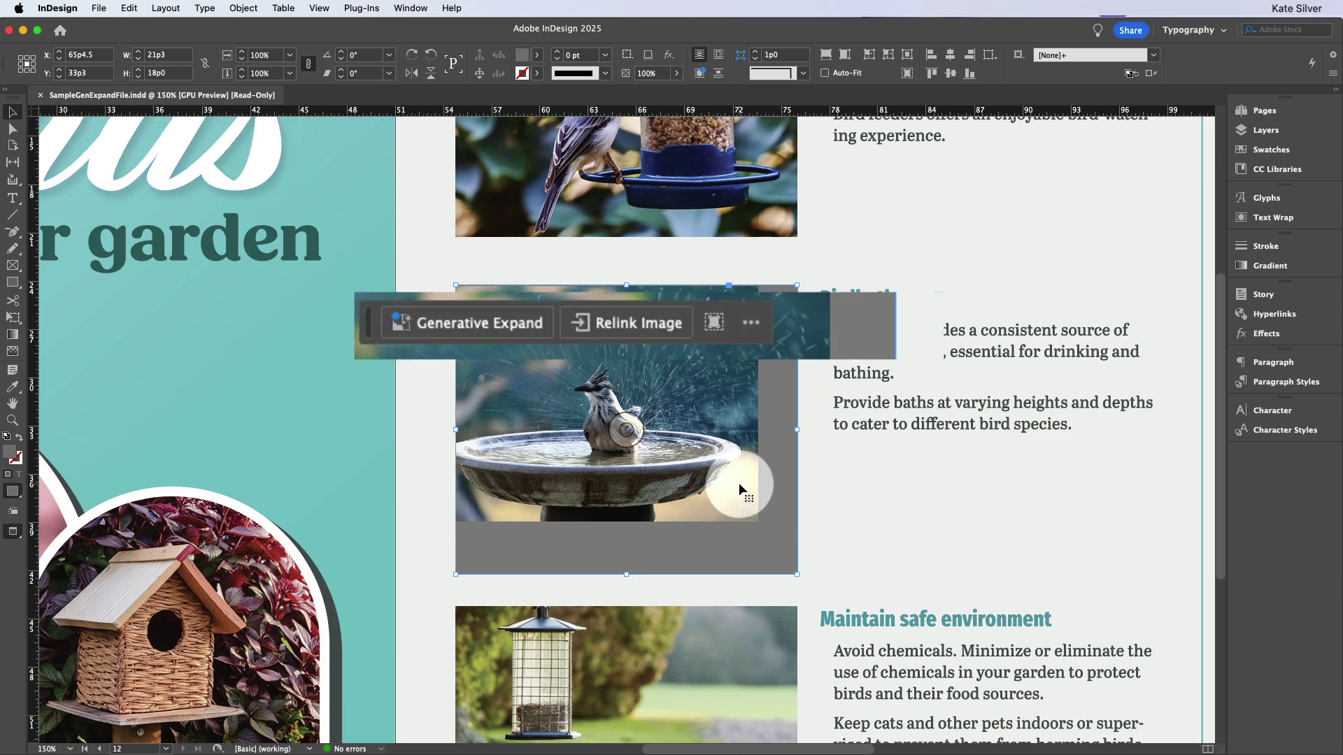
Generate a Generative Expand fill for the birdbath photo without a prompt, with the Text to Image panel moved clear of the photo.
click(453, 323)
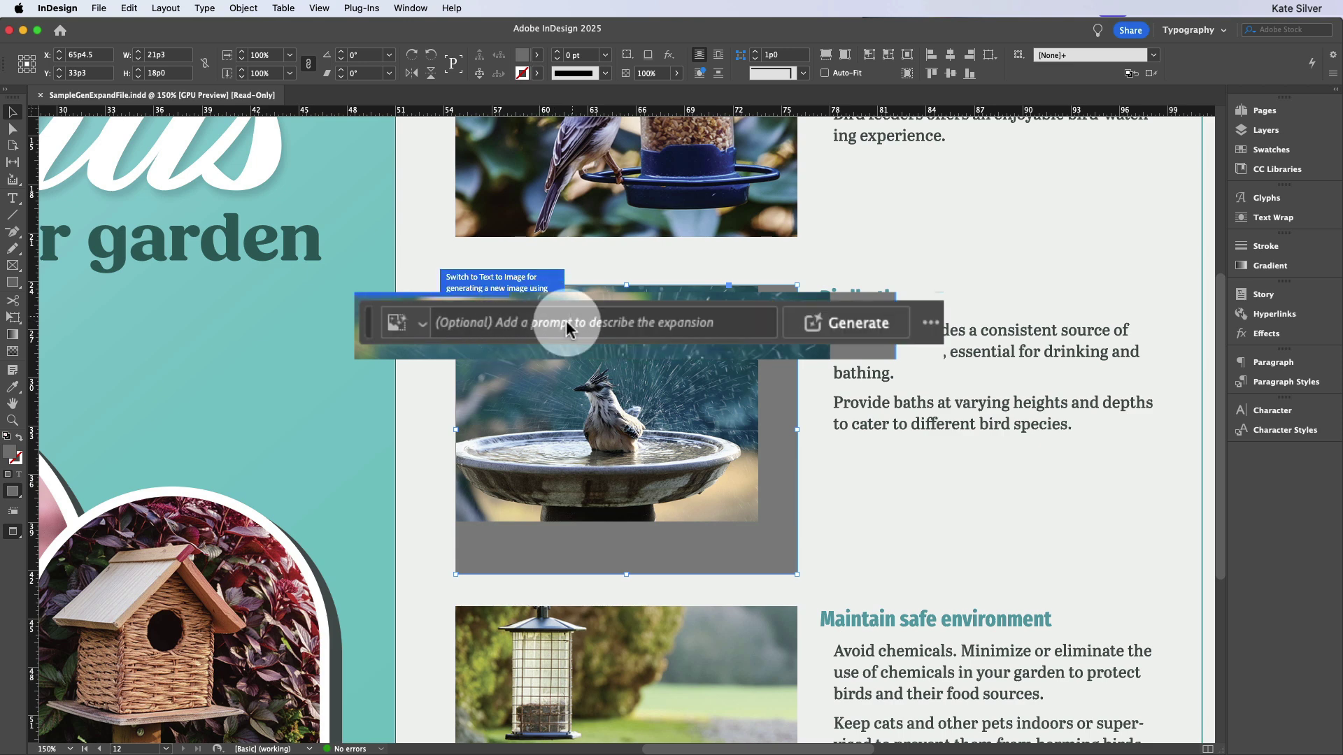
click(865, 329)
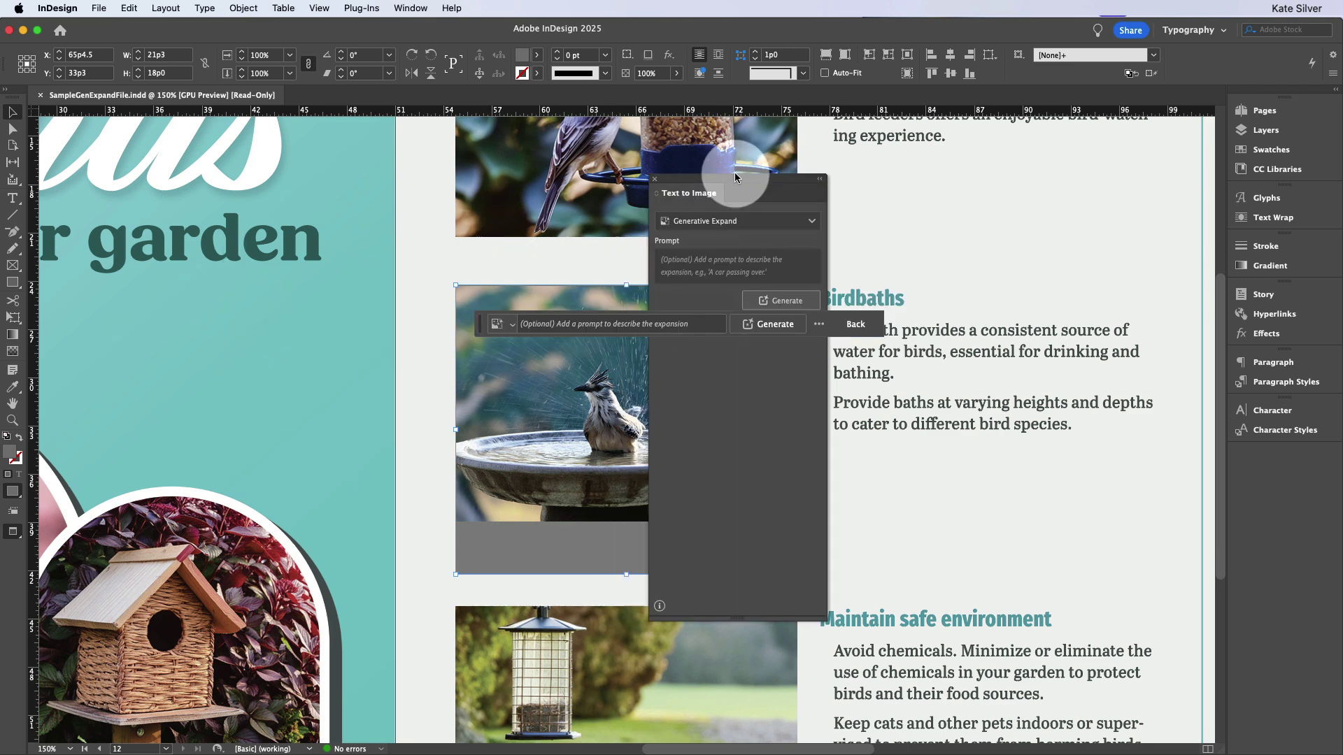
drag(738, 176, 1060, 194)
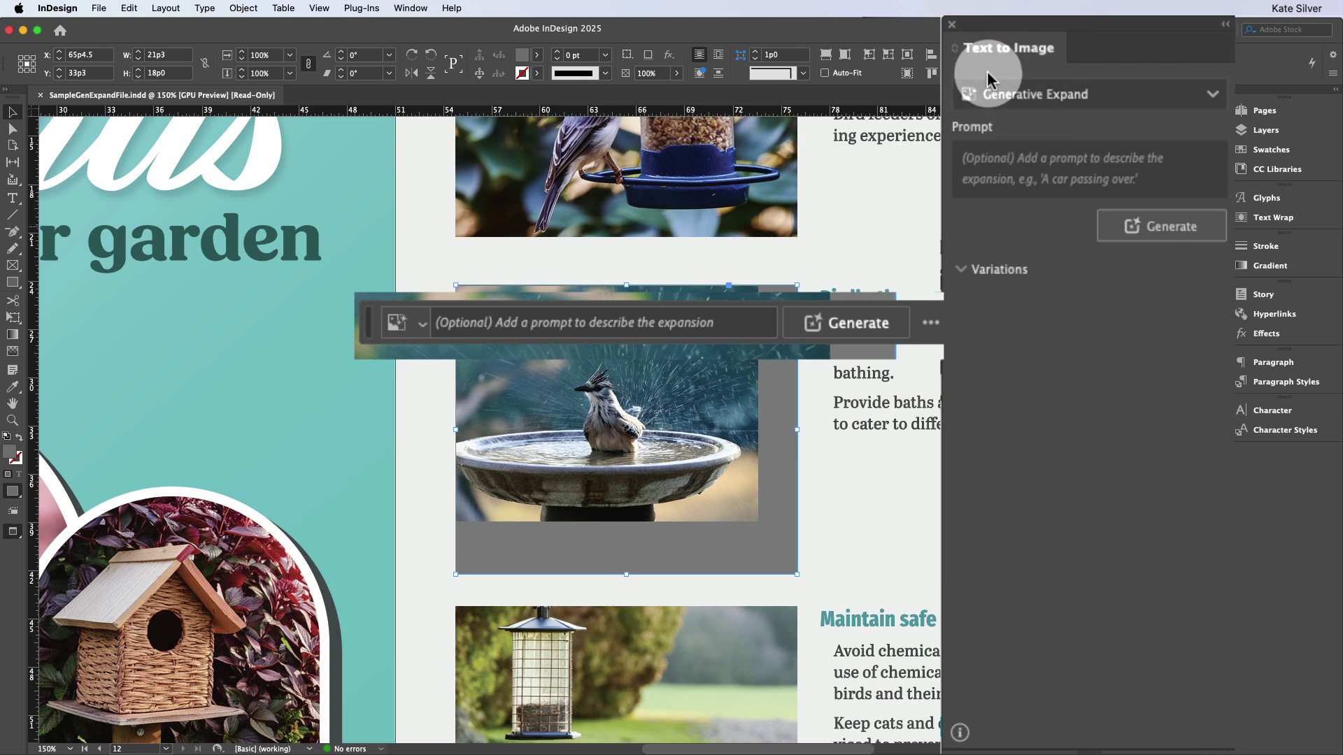
click(859, 322)
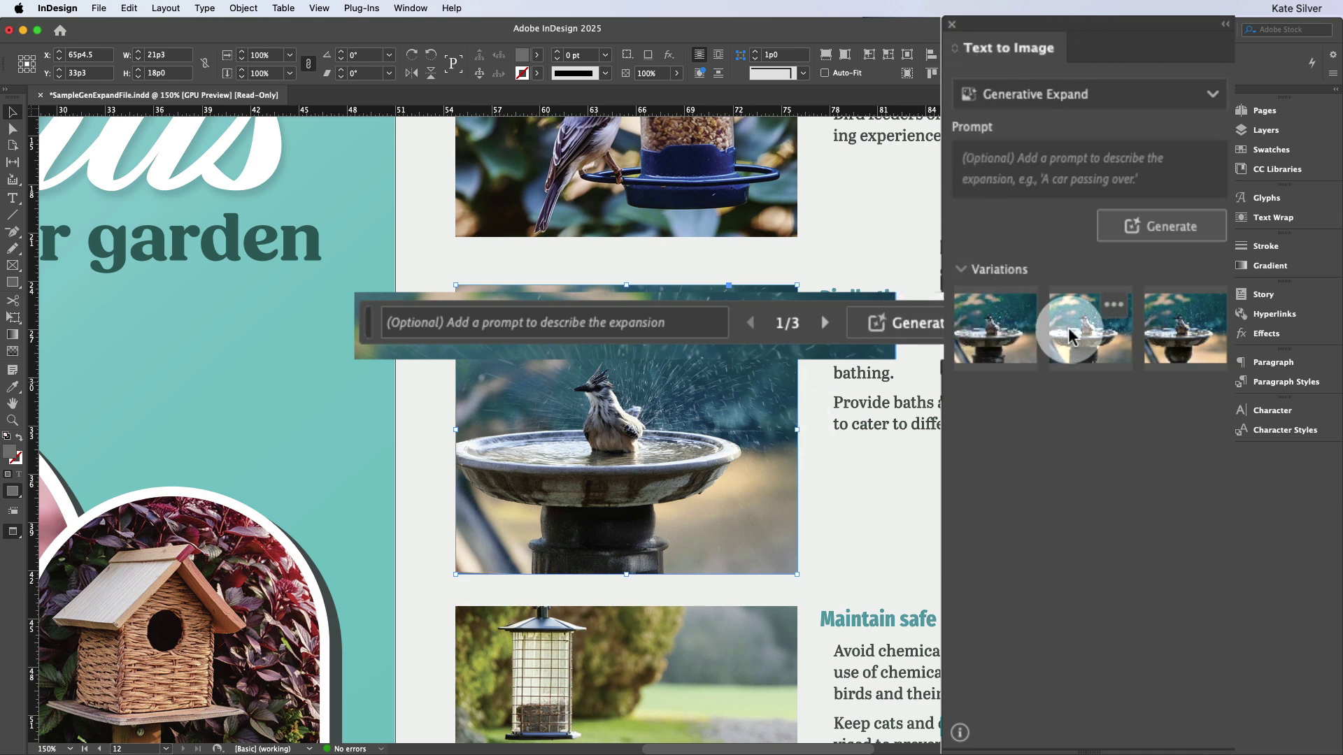
Compare the generated variations of the birdbath photo and apply the second one.
click(1070, 350)
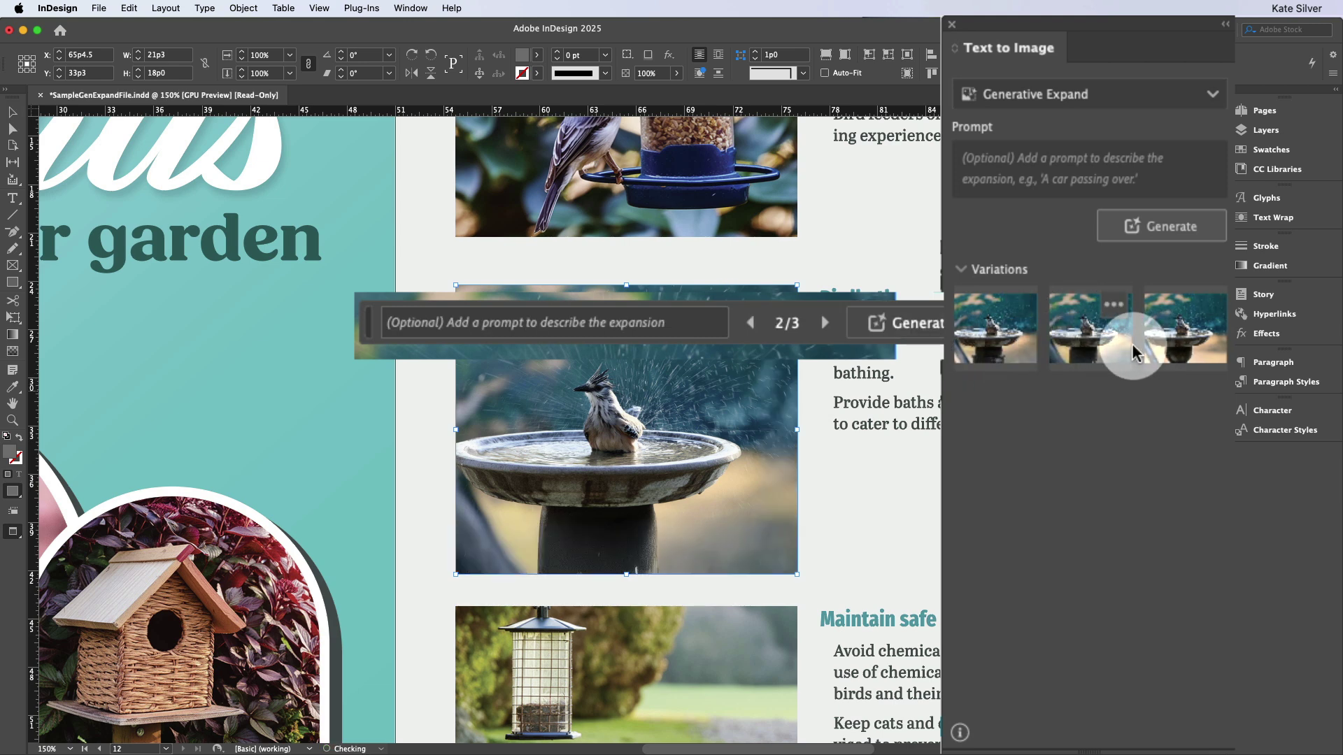
click(1086, 359)
click(1155, 354)
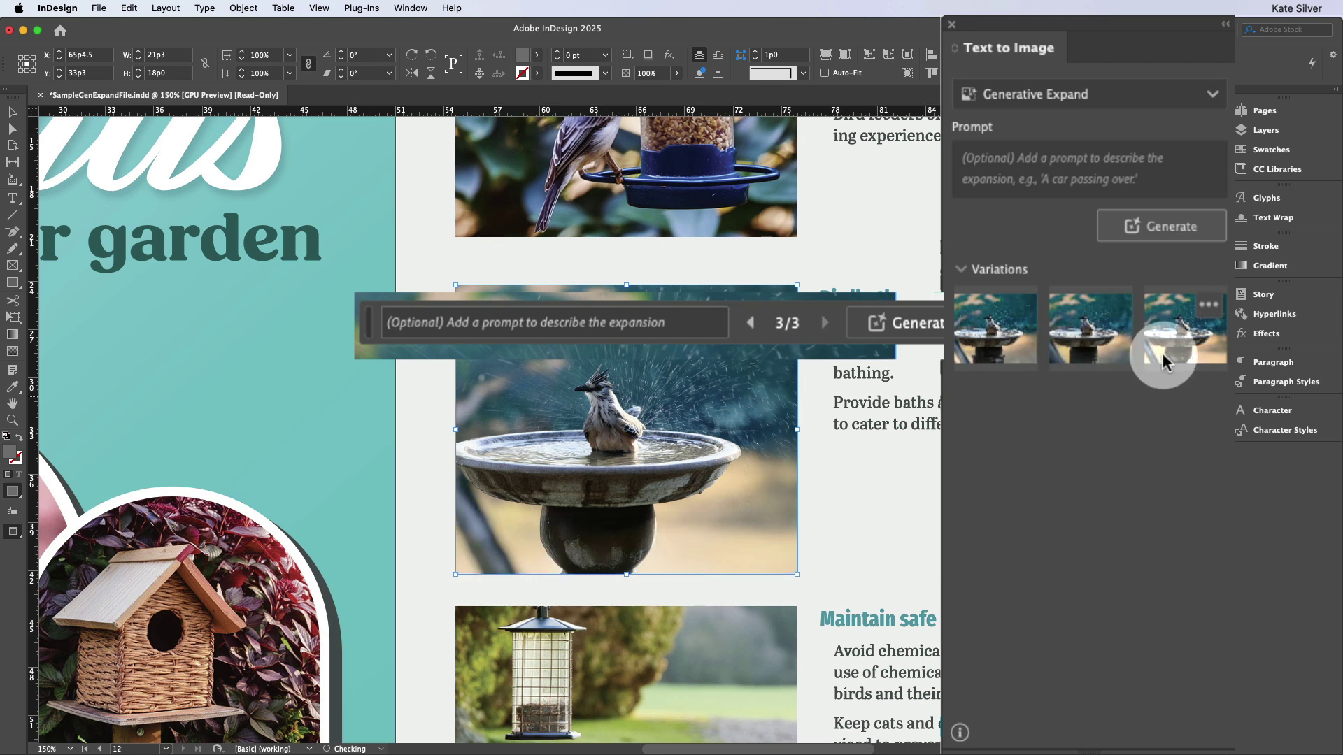
click(1049, 347)
Close SampleGenExpandFile.indd without saving the changes.
drag(1028, 354, 40, 95)
click(40, 94)
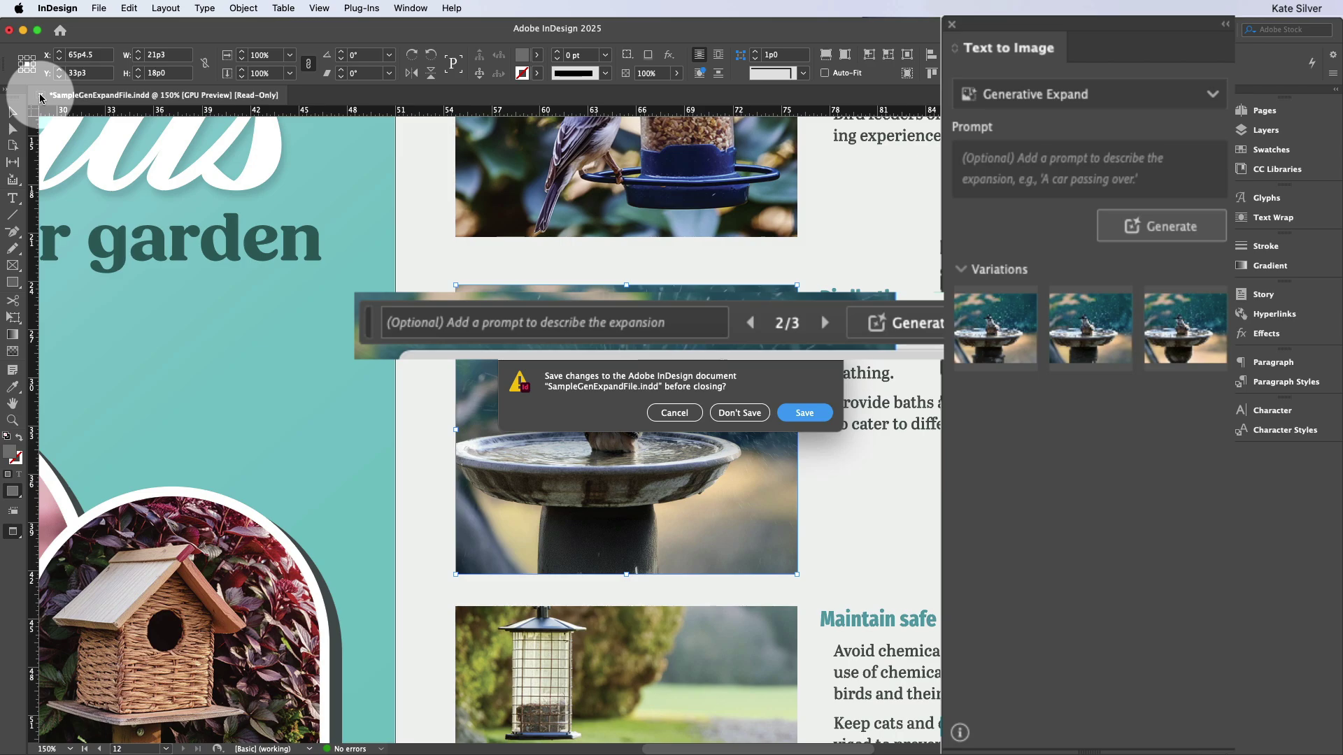
click(731, 414)
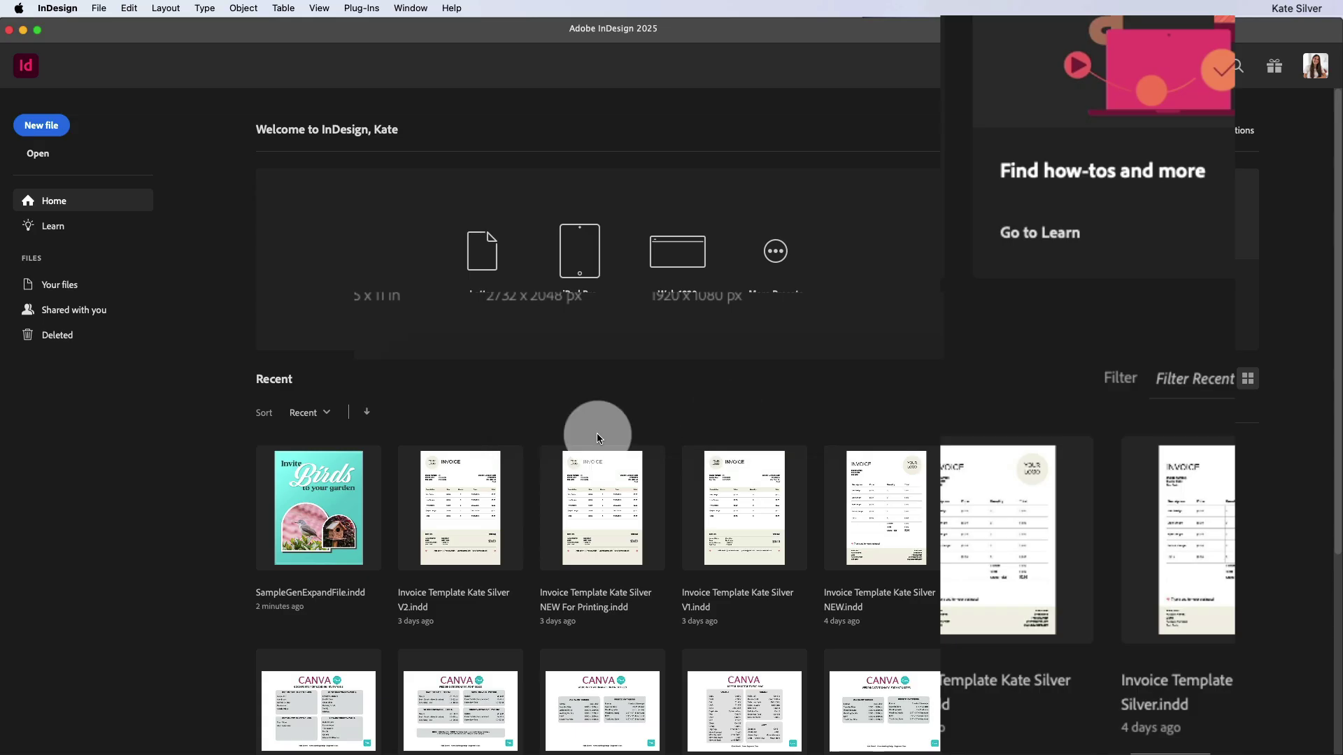
View the Learn page with its web tutorials and reopen the What's New overview.
click(61, 226)
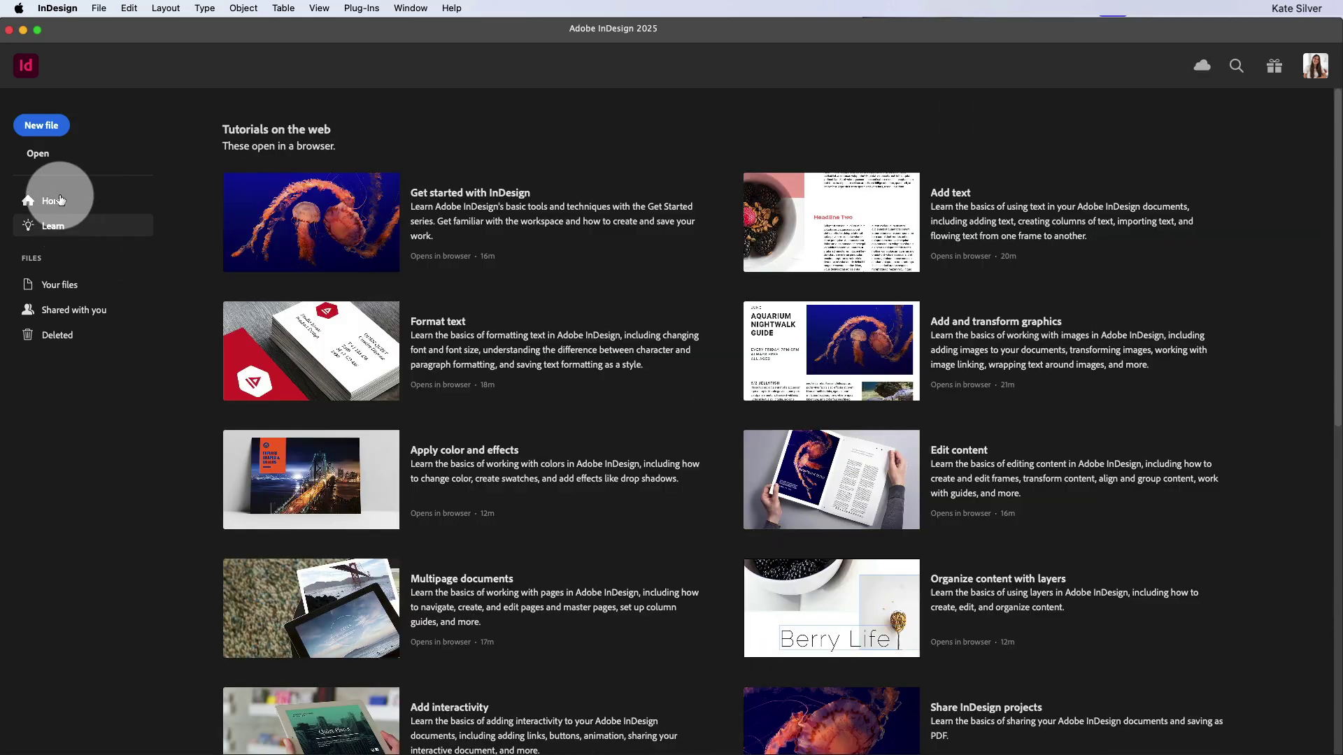
click(1272, 68)
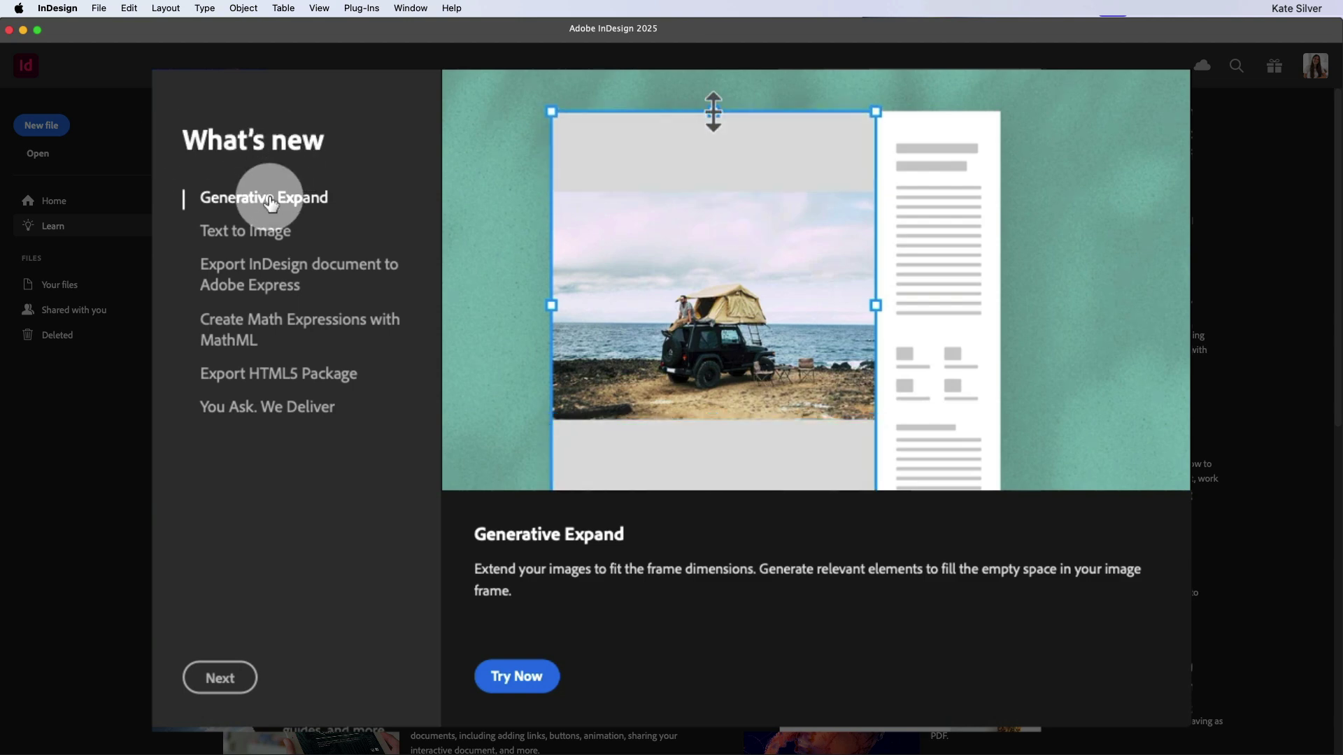
Open the Text to Image sample document from the What's New overview.
click(1274, 70)
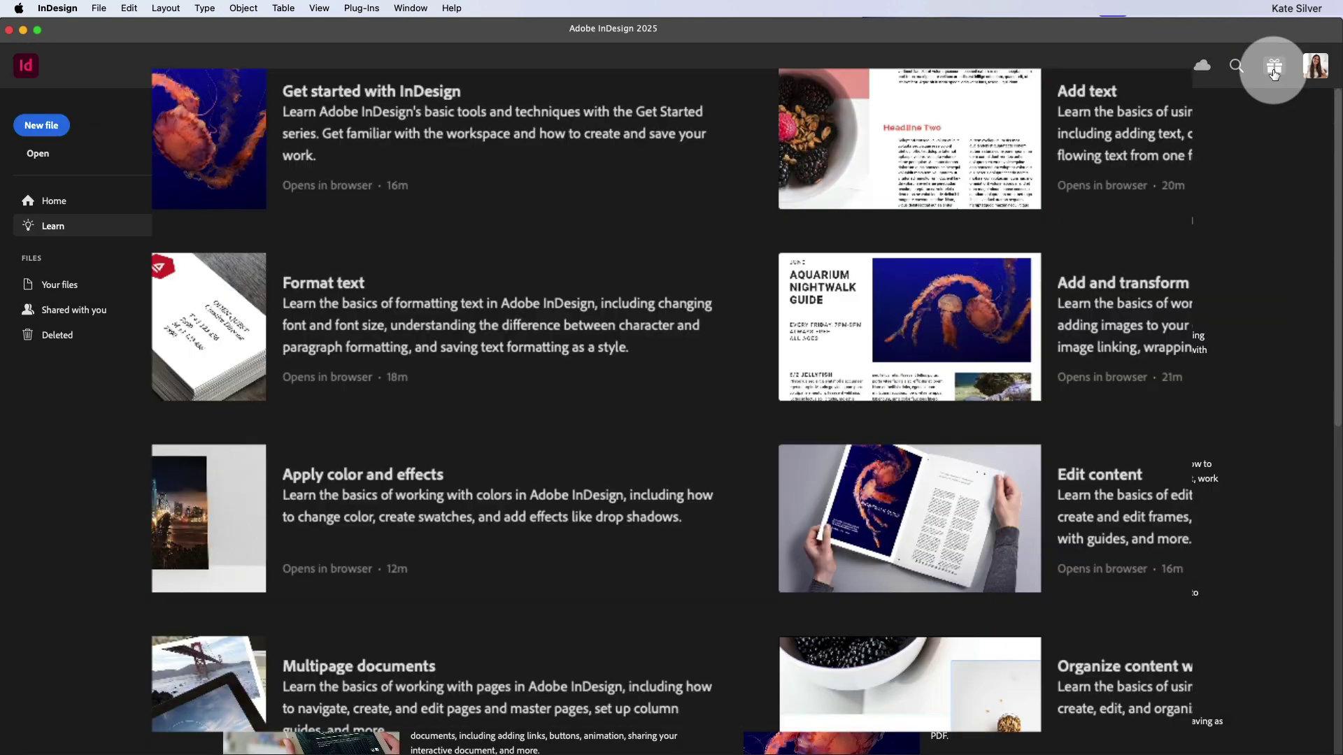
click(1274, 70)
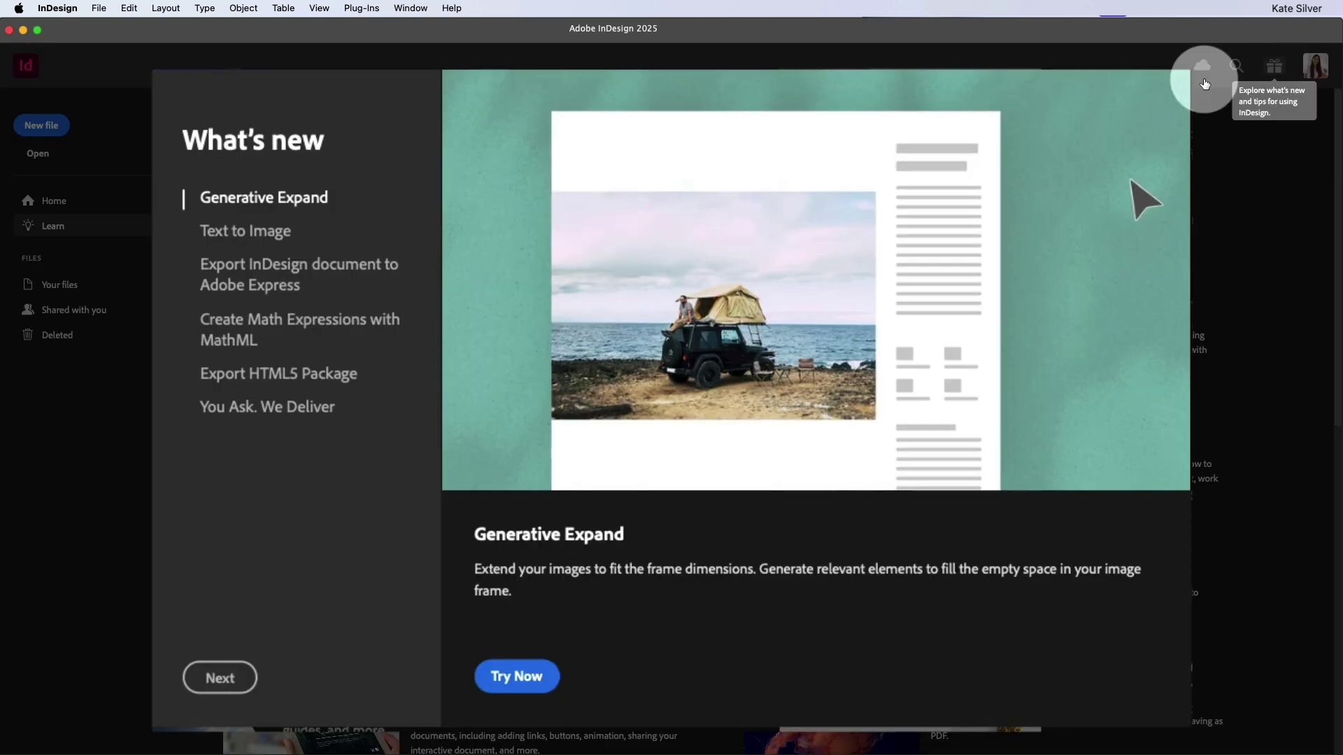
click(256, 232)
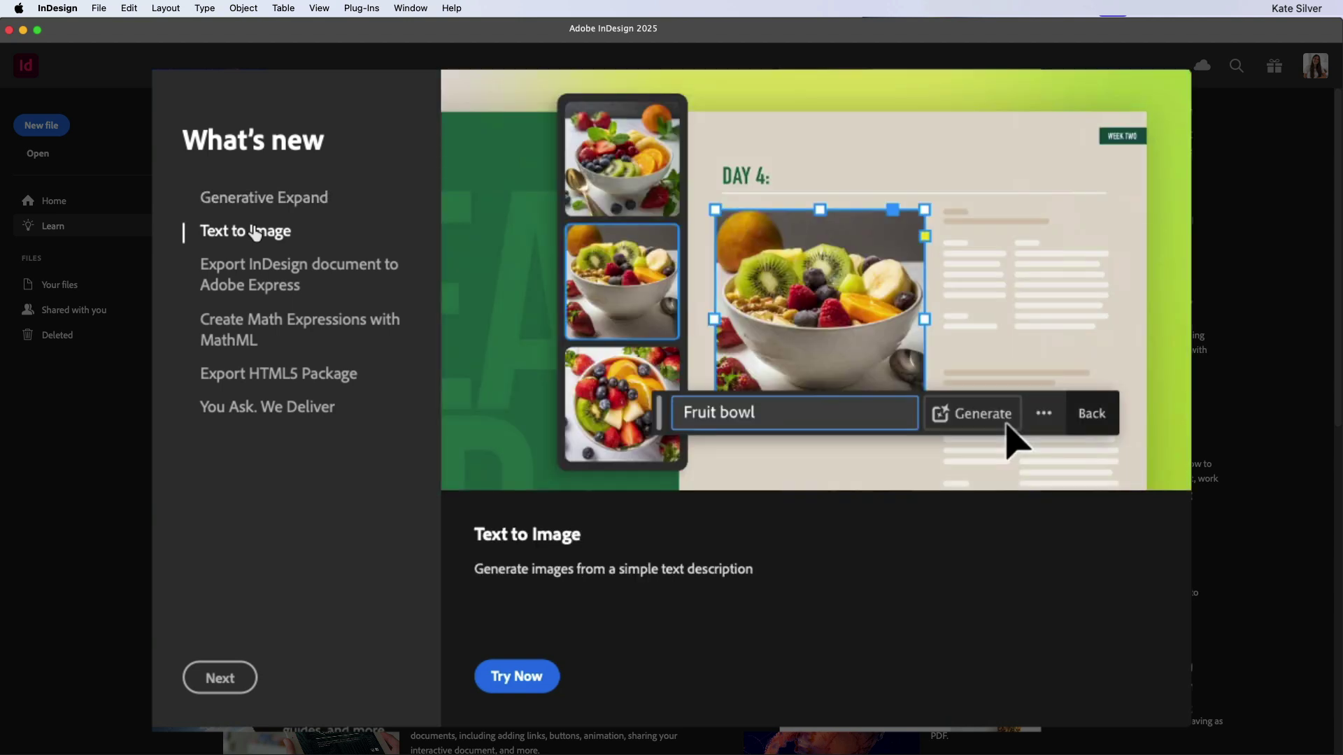
click(524, 689)
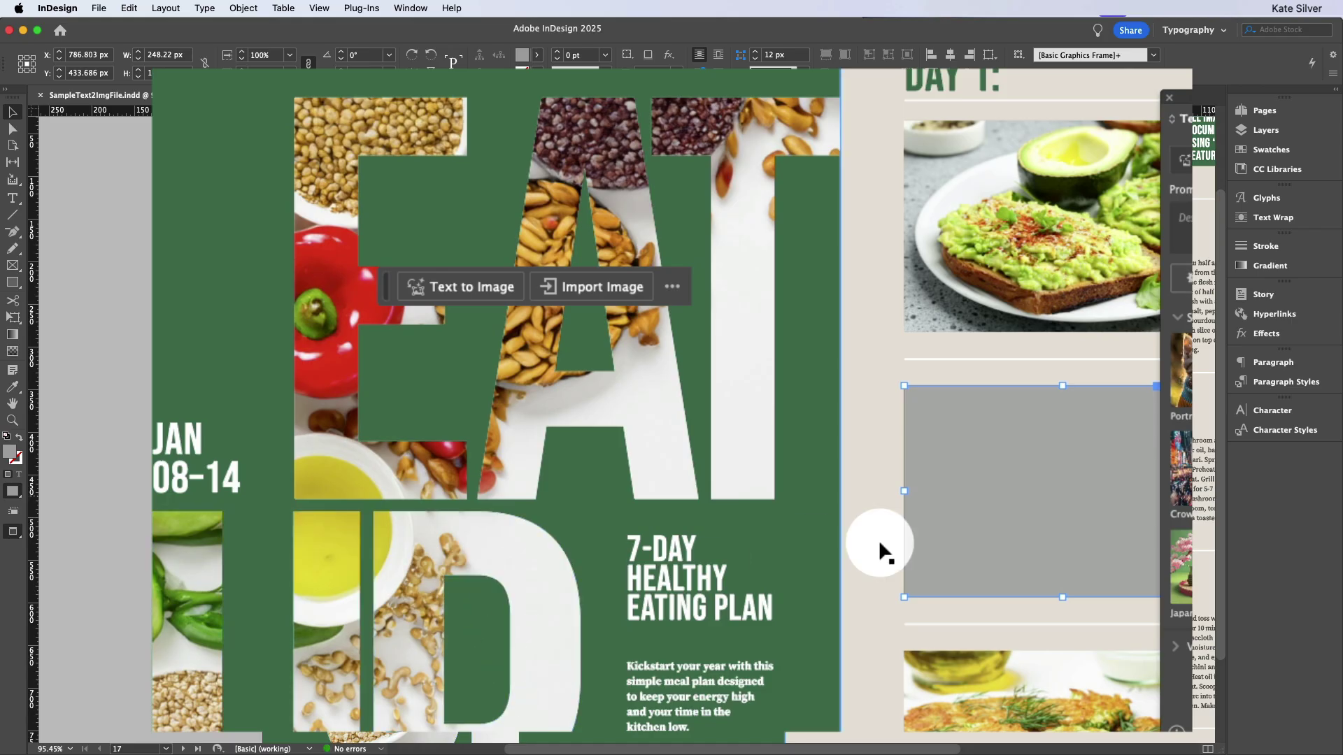
Start Text to Image for the empty frame beside the Mushroom Burger recipe and enter the prompt "mushroom burger".
scroll(878, 540, right, 5)
click(736, 503)
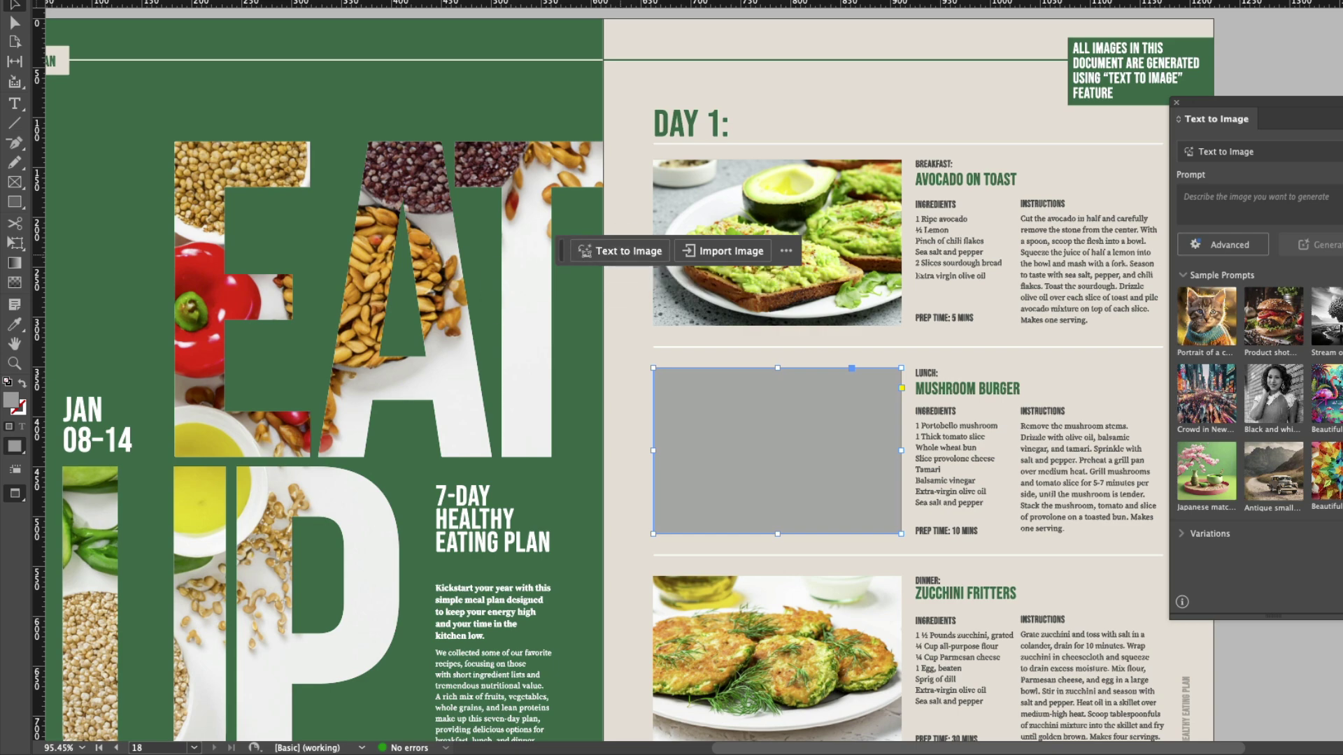
click(620, 251)
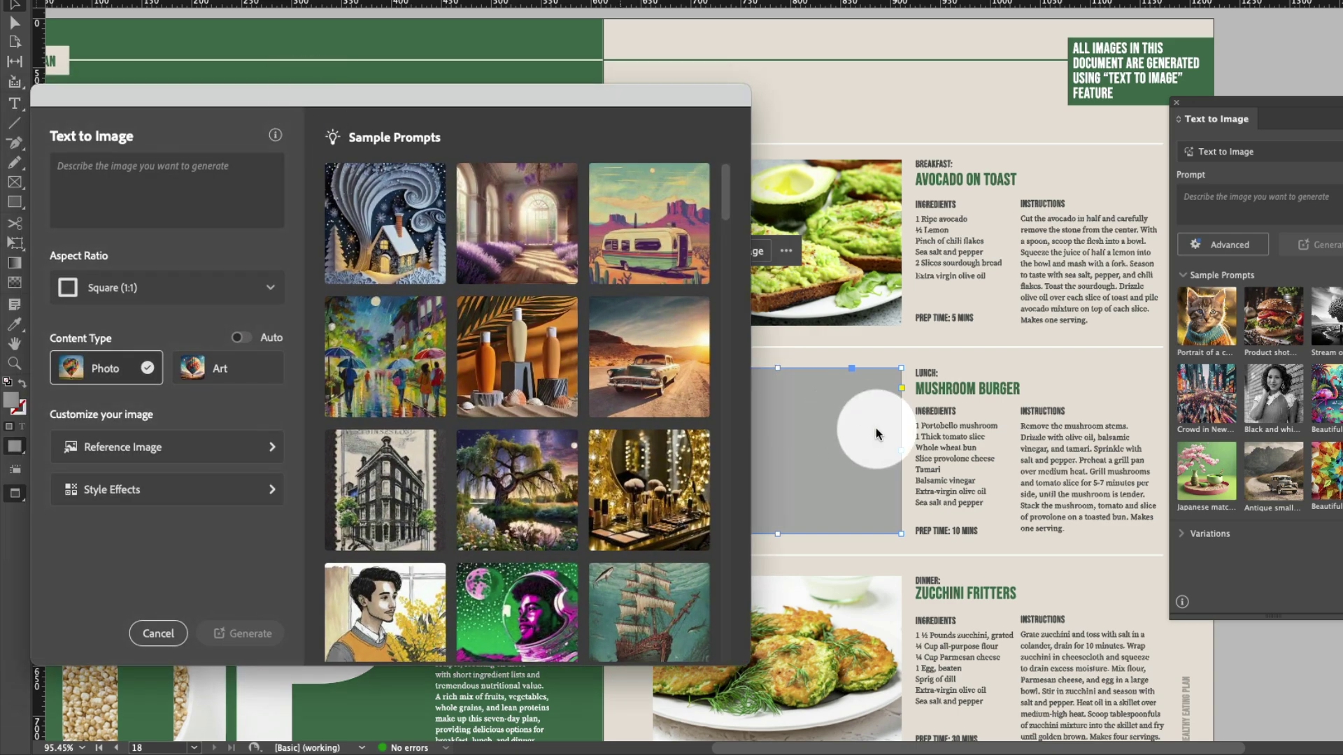
click(107, 179)
text(mushroom burger)
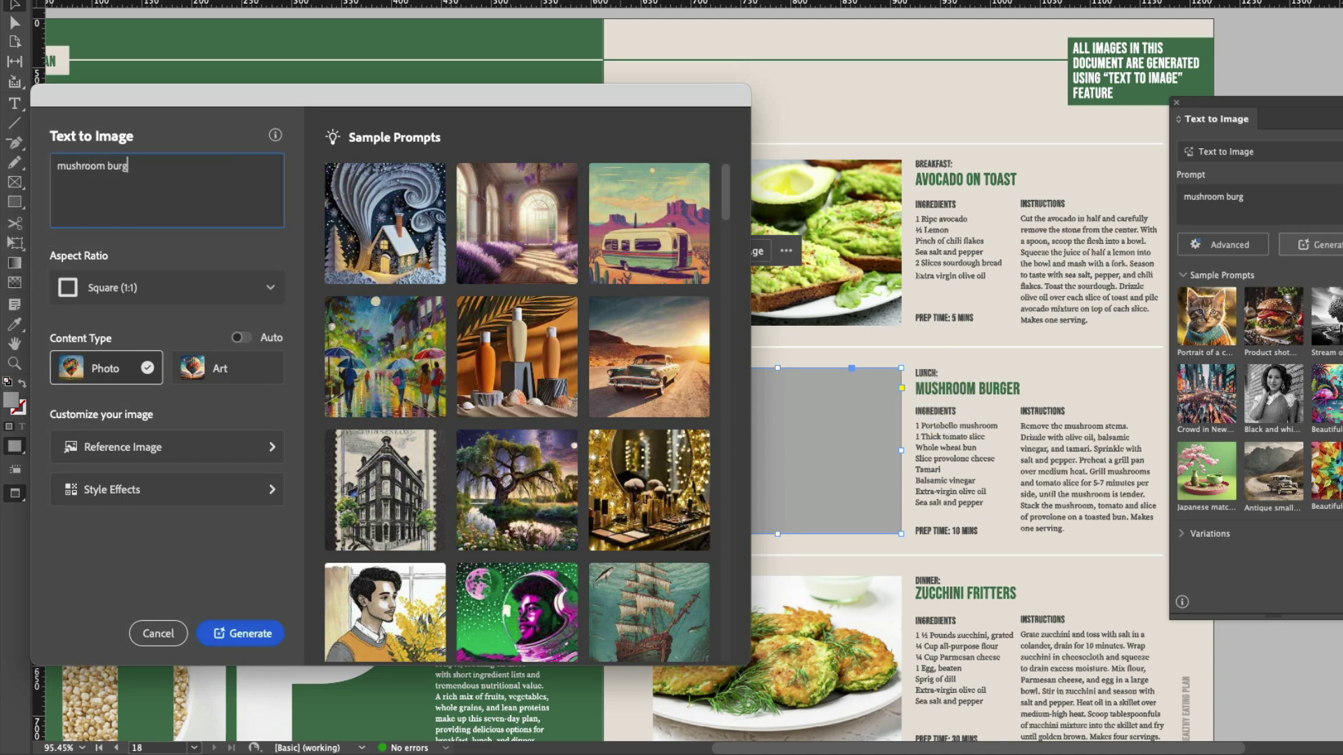
Keep the content type as Photo and set the aspect ratio to Landscape (4:3), with the dialog moved slightly aside.
click(237, 367)
click(77, 366)
click(177, 298)
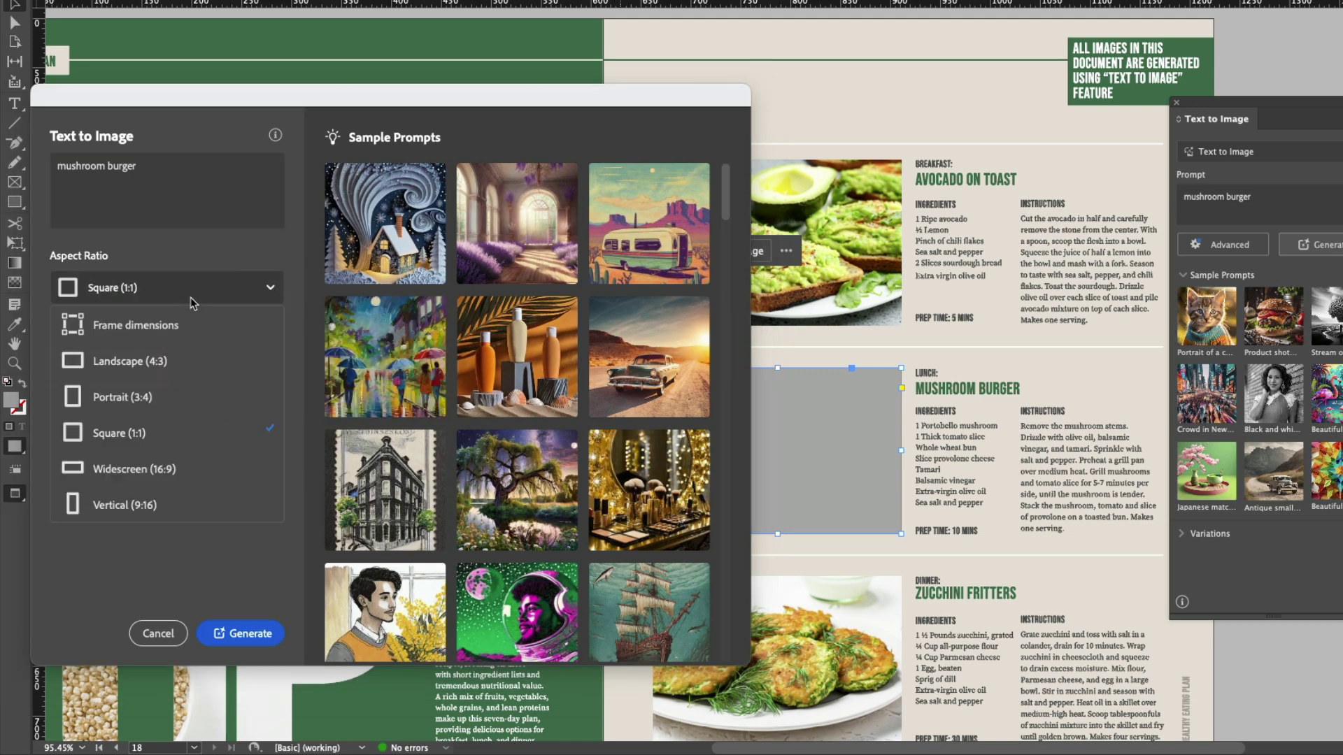
click(1011, 471)
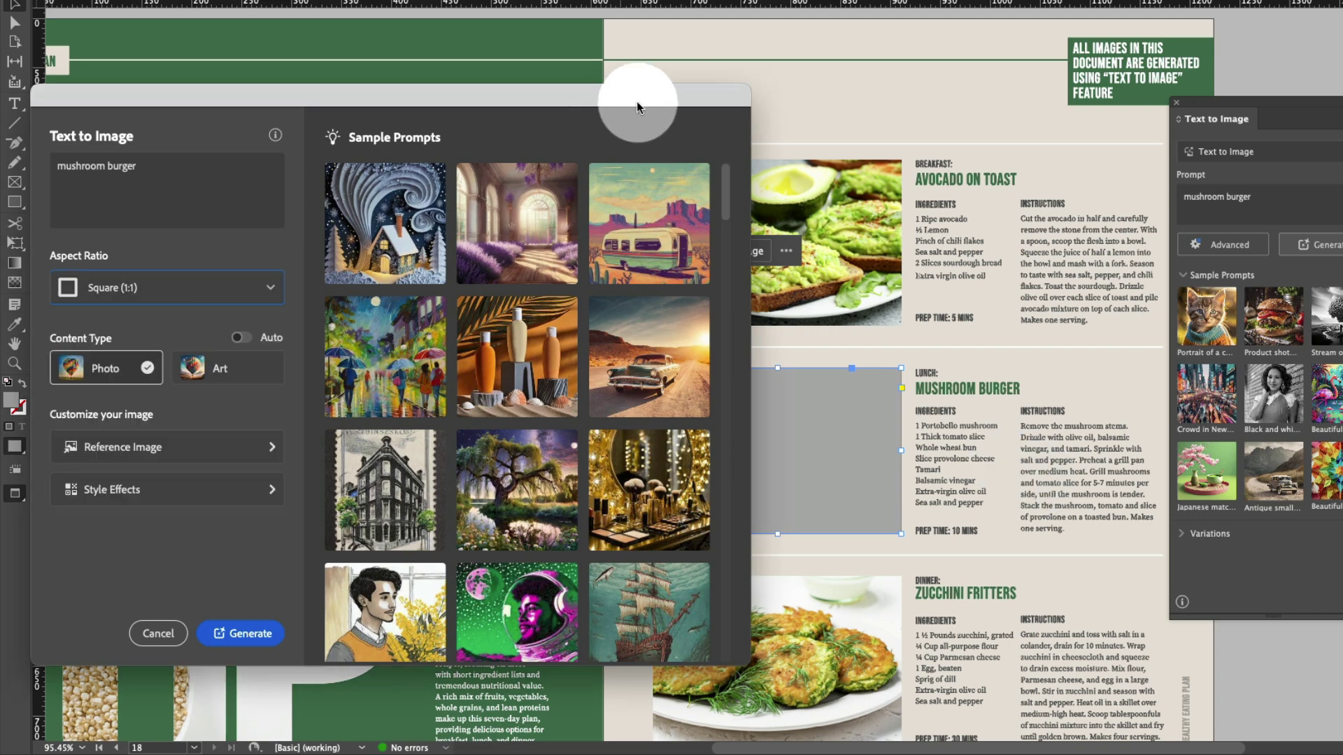
mouse_move(636, 102)
mouse_down()
mouse_move(456, 98)
mouse_move(621, 96)
mouse_up()
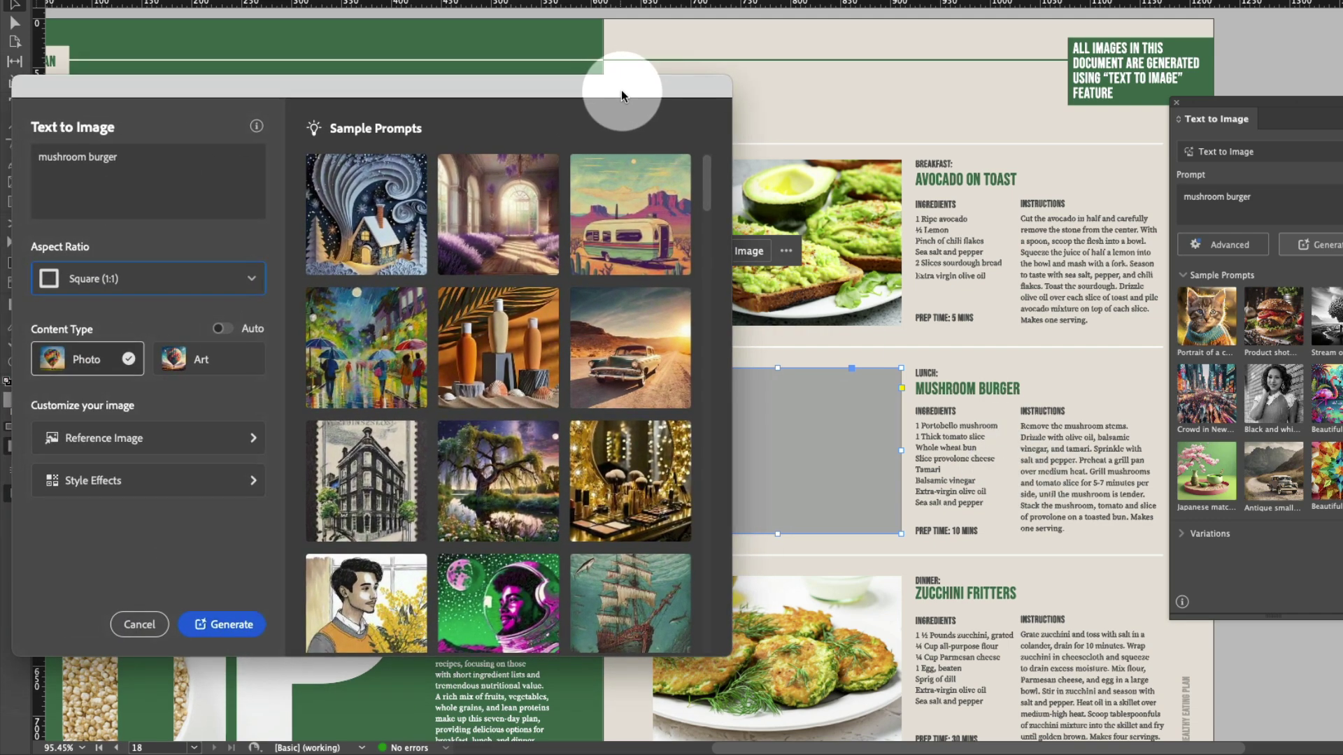
click(152, 280)
click(150, 349)
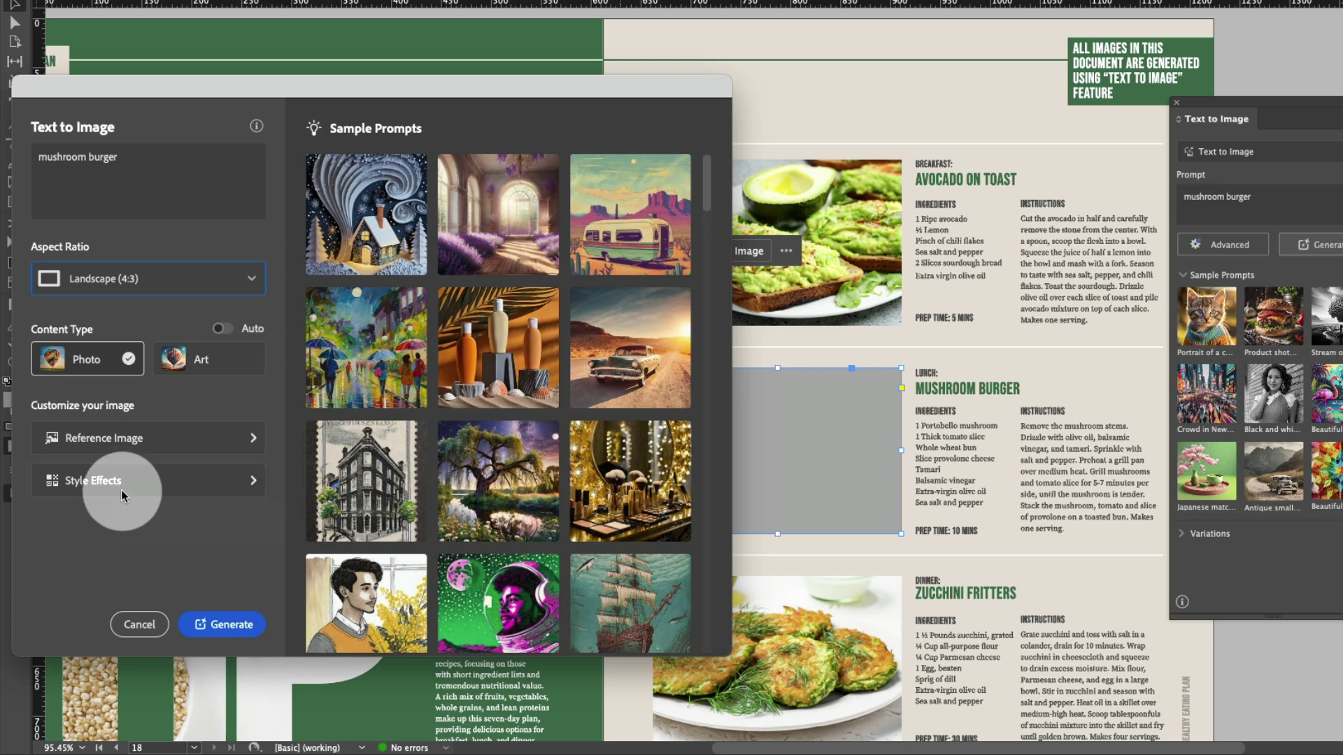
Browse the Reference Image gallery and Style Effects without choosing any, and generate the mushroom burger image.
click(128, 438)
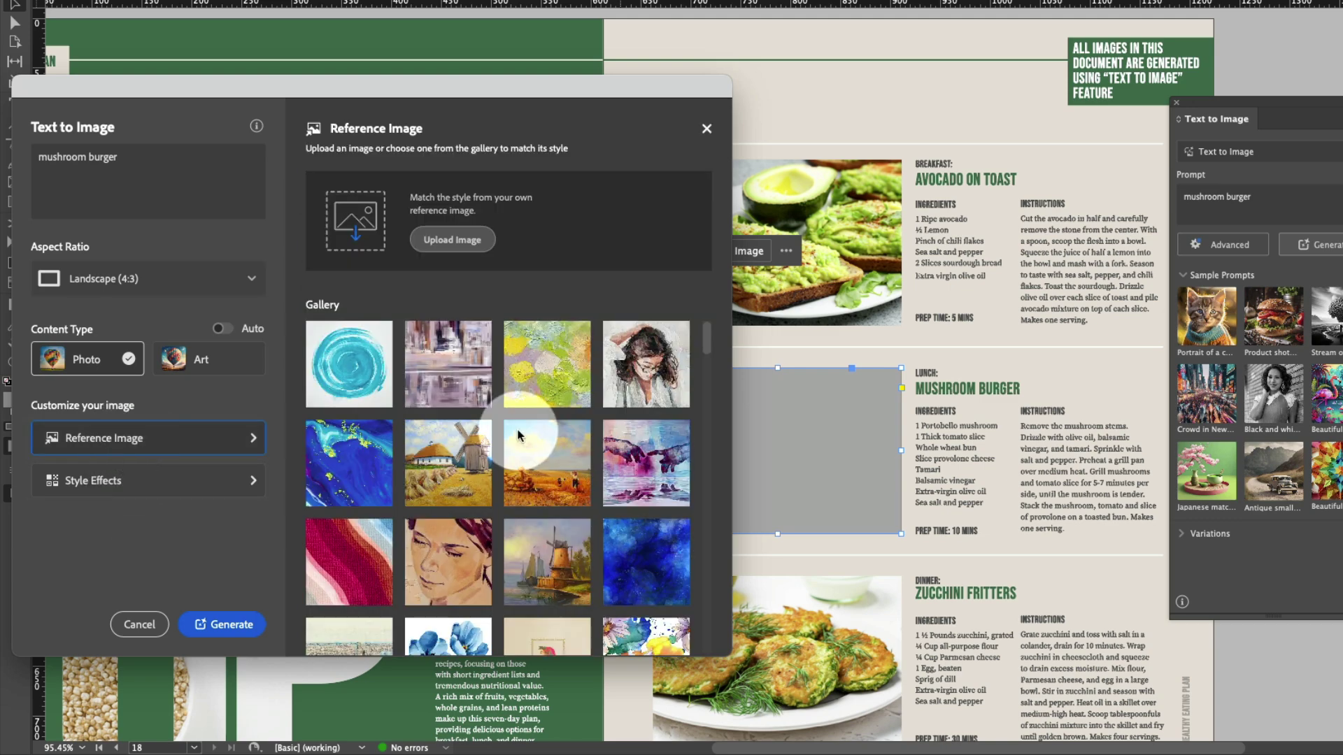
scroll(507, 434, down, 5)
scroll(487, 563, down, 5)
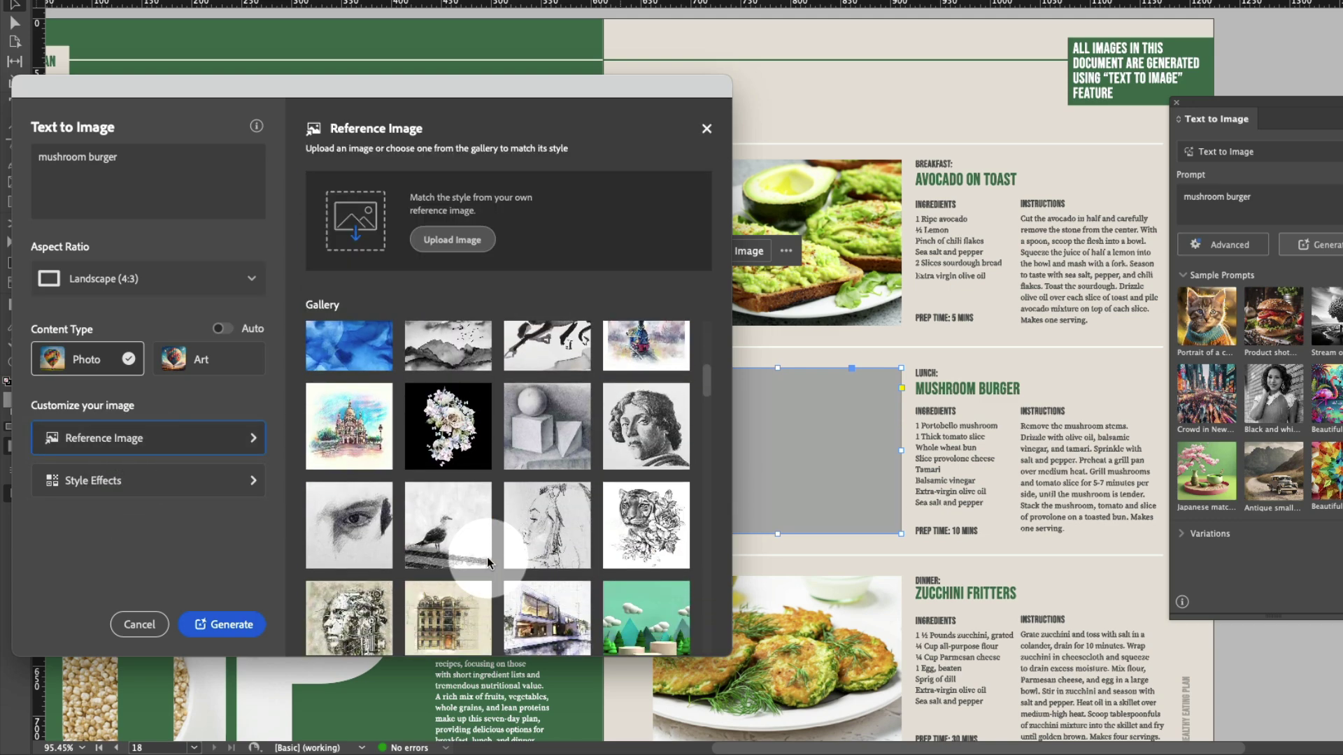
click(177, 480)
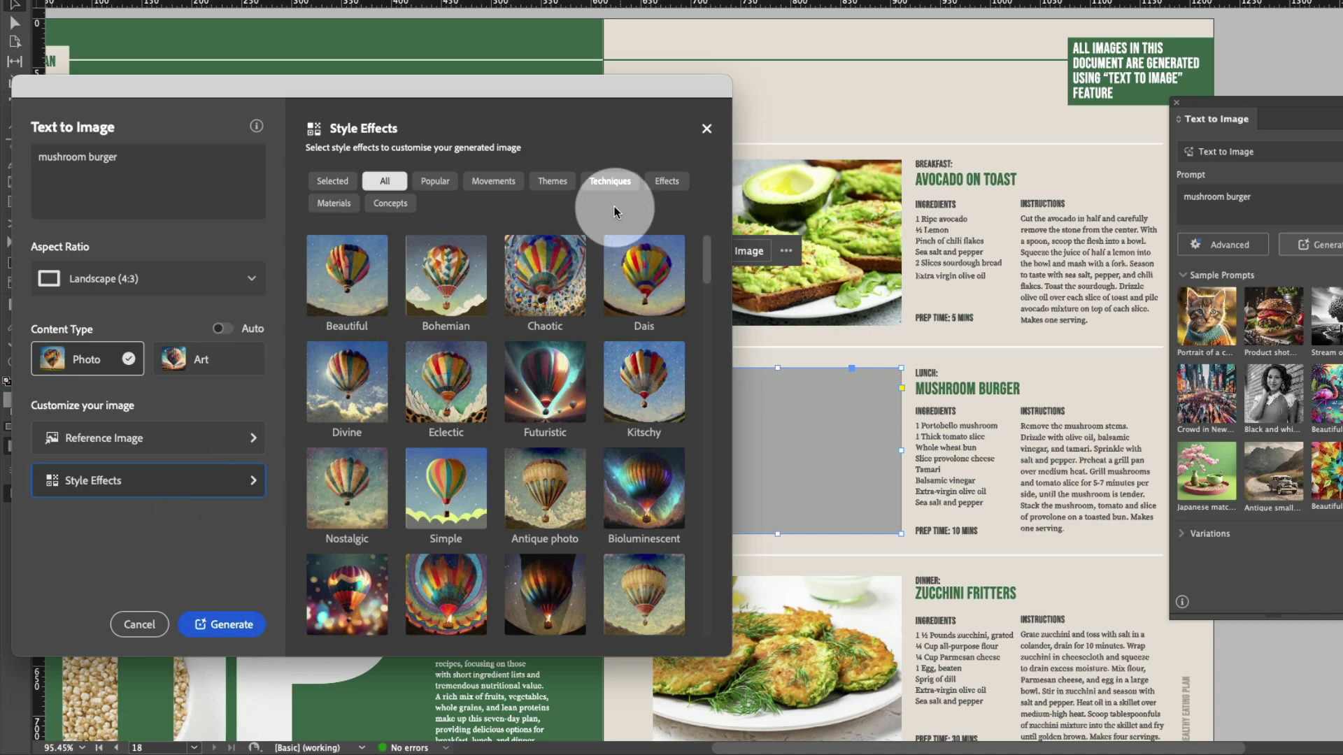
click(534, 347)
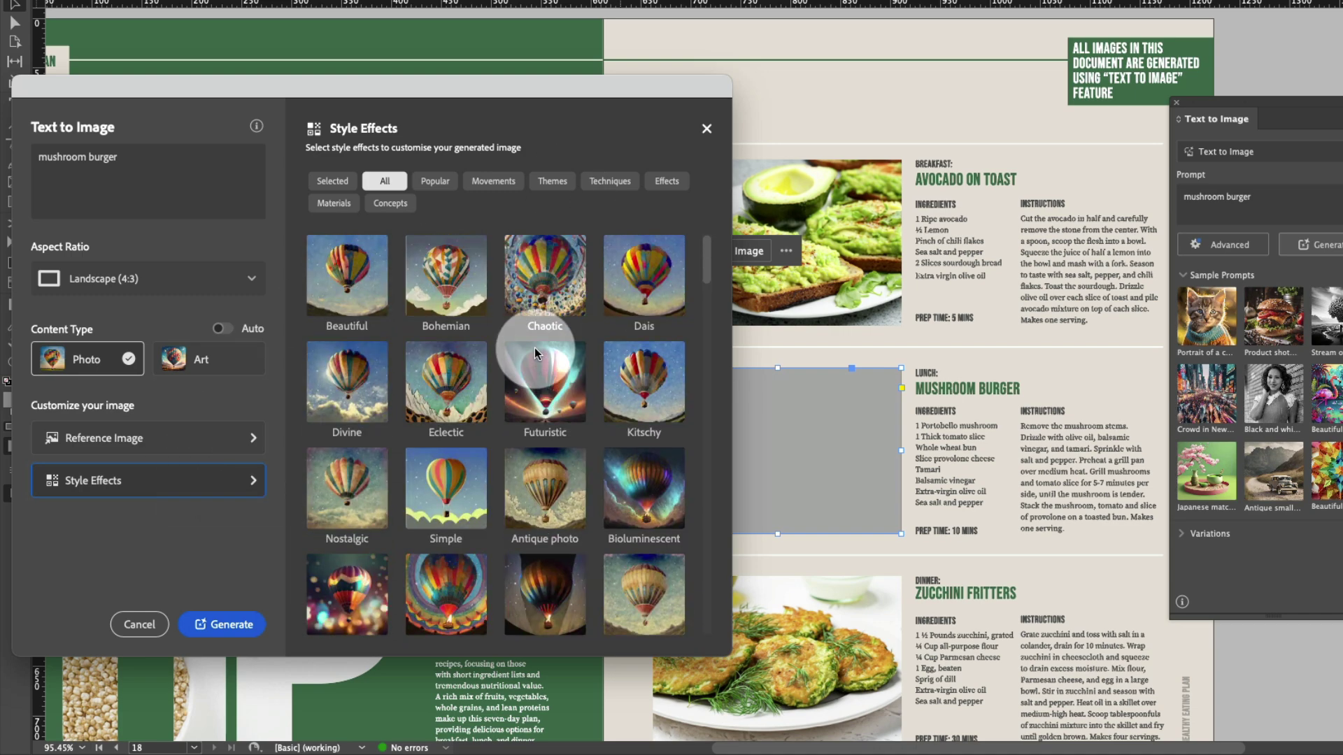
click(235, 626)
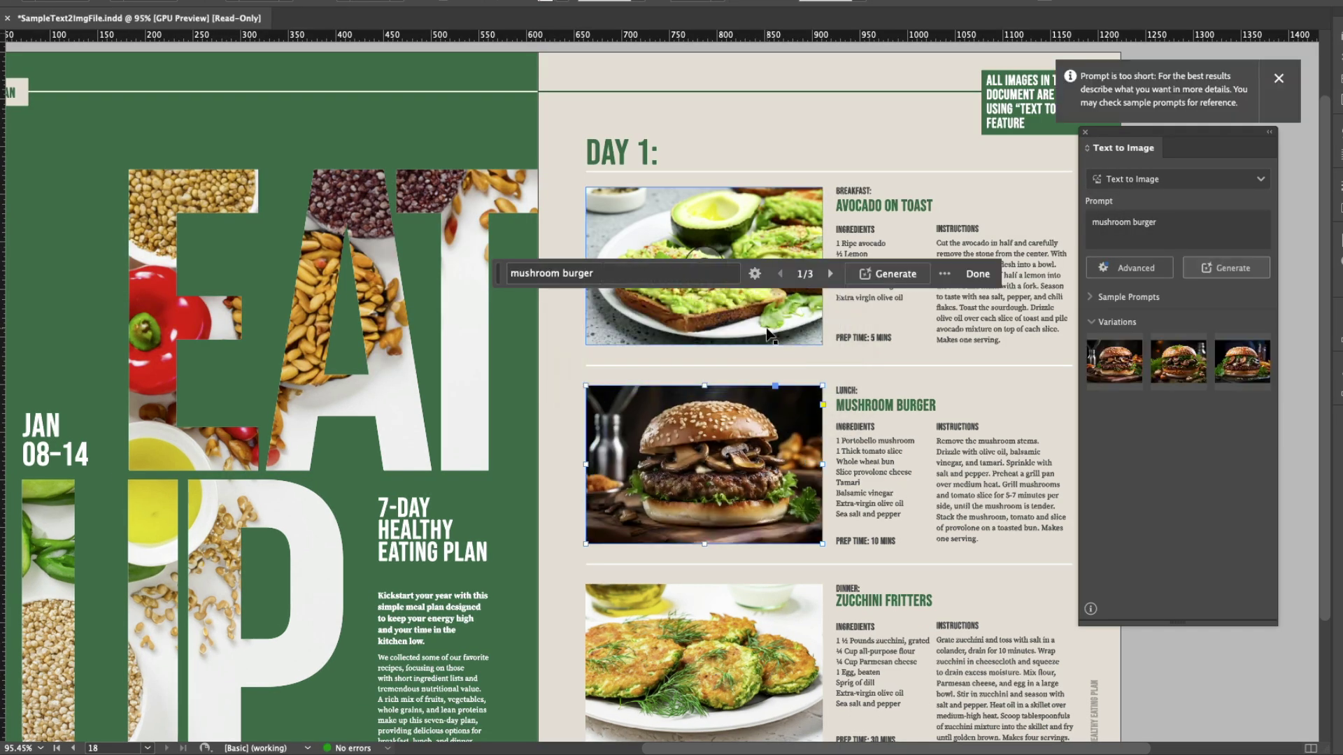
Preview each of the three generated mushroom burger variations in the frame, ending on the second one.
click(1182, 365)
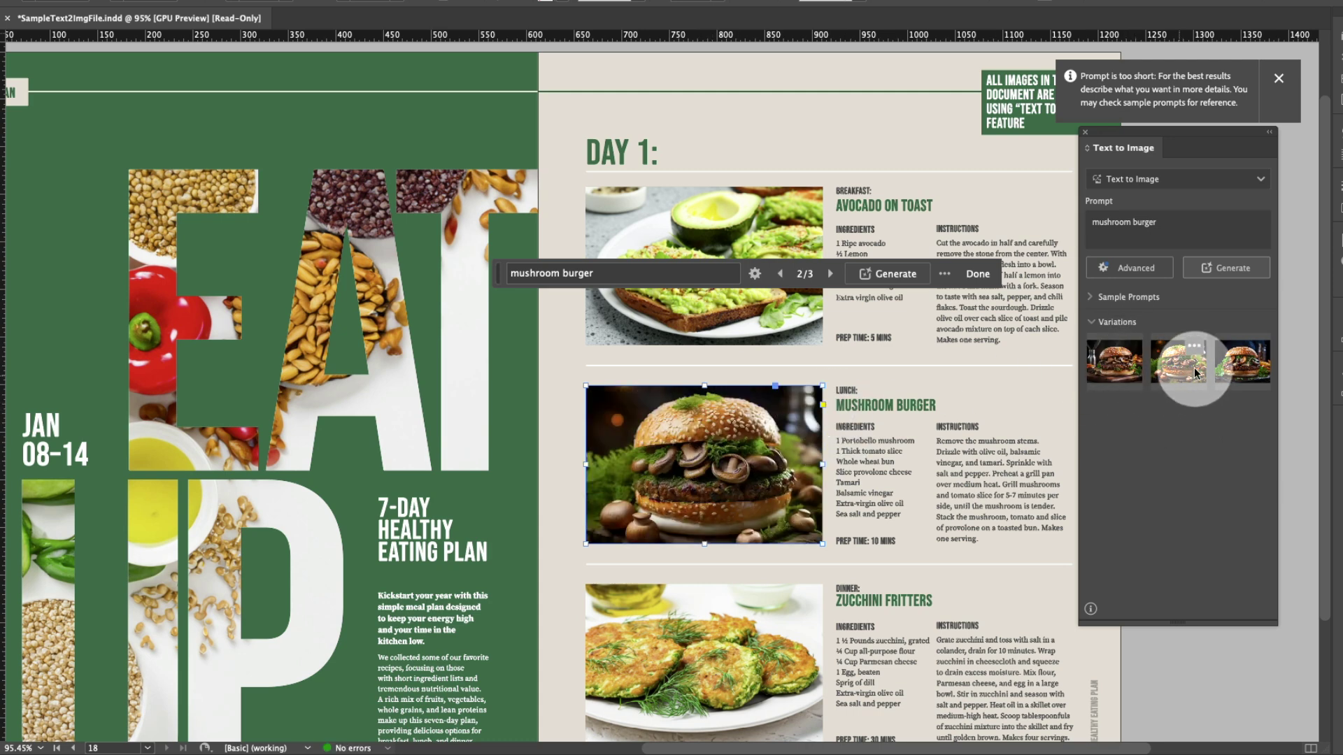
click(1195, 348)
click(1190, 370)
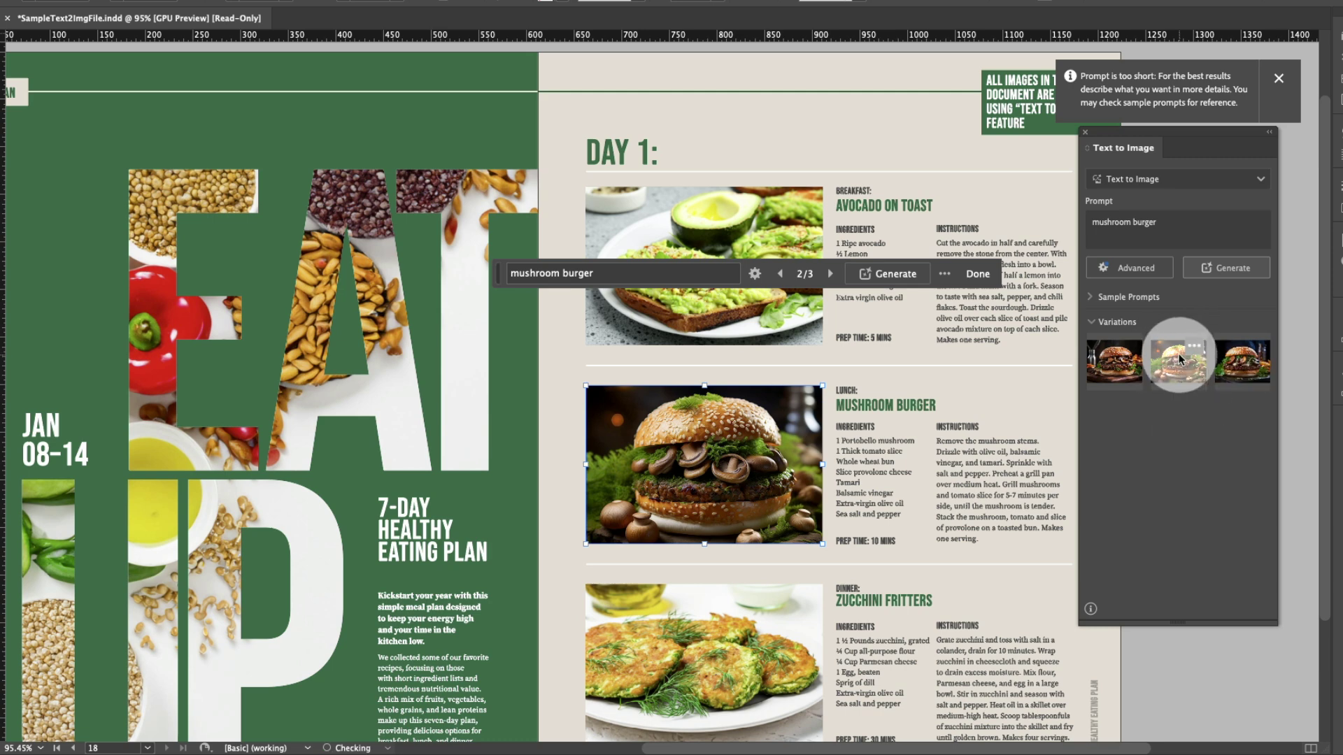
click(1253, 368)
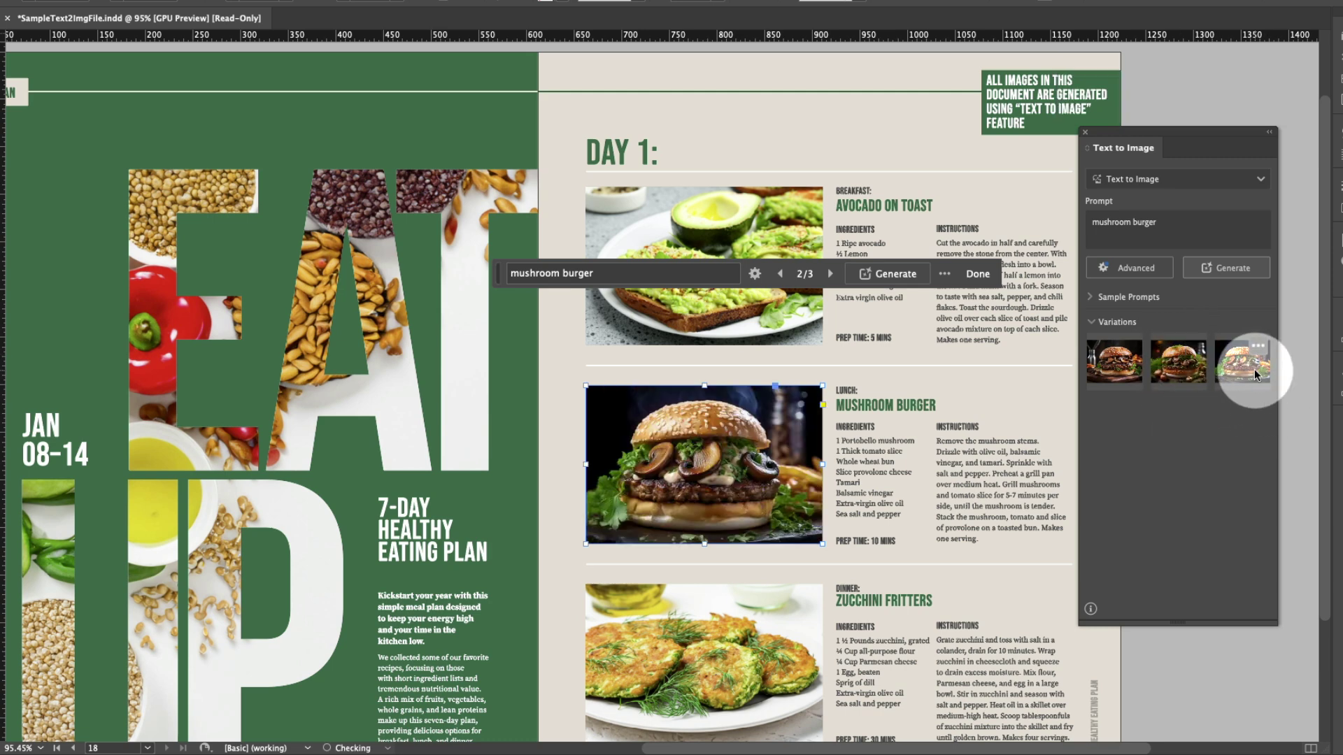
click(1133, 379)
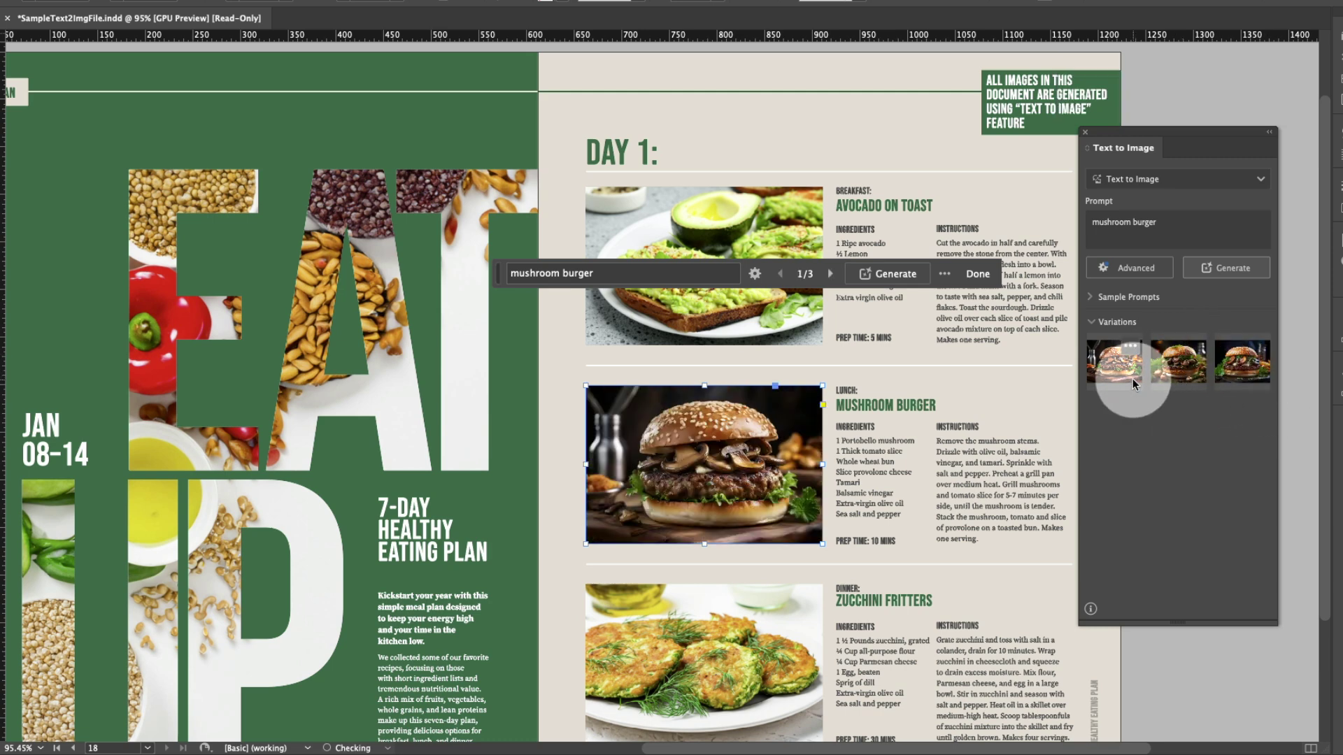
click(1199, 375)
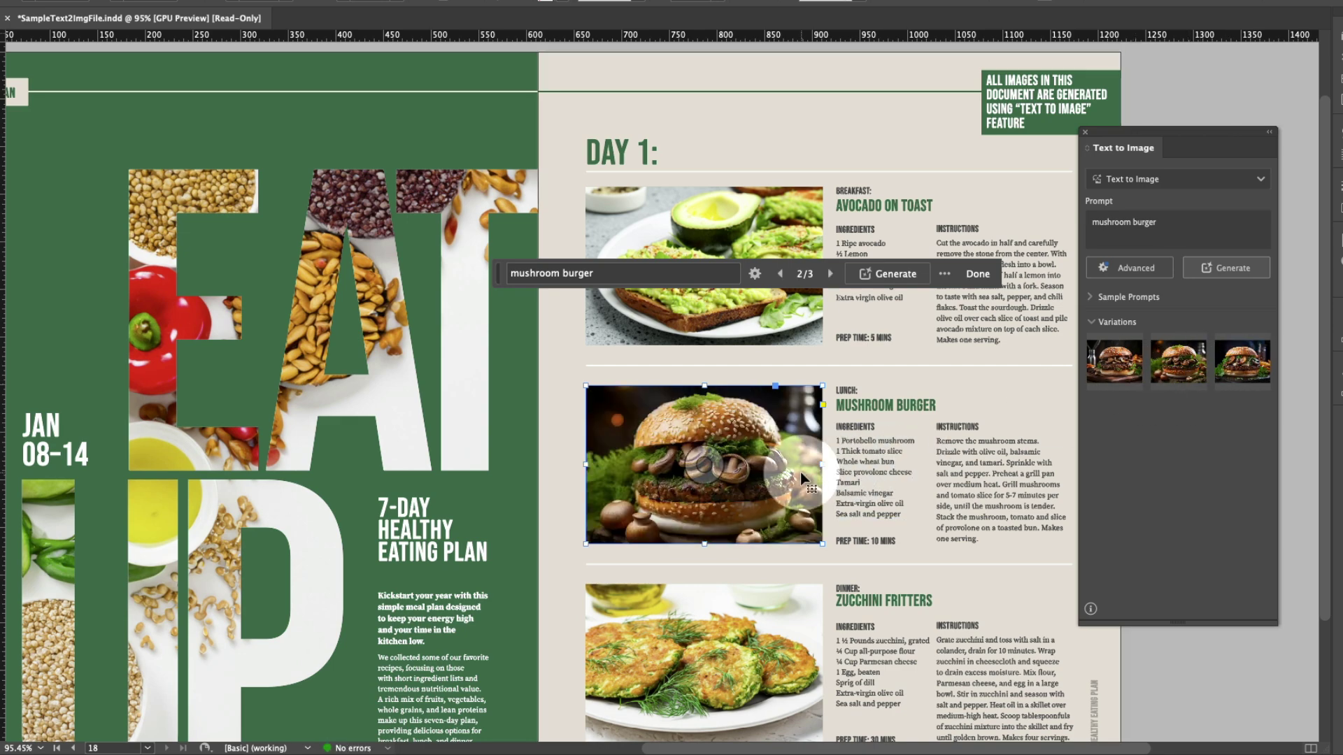
Compare the mushroom burger variations up close at 300% and apply the first one.
key(ctrl+equal)
key(ctrl+equal)
key(ctrl+equal)
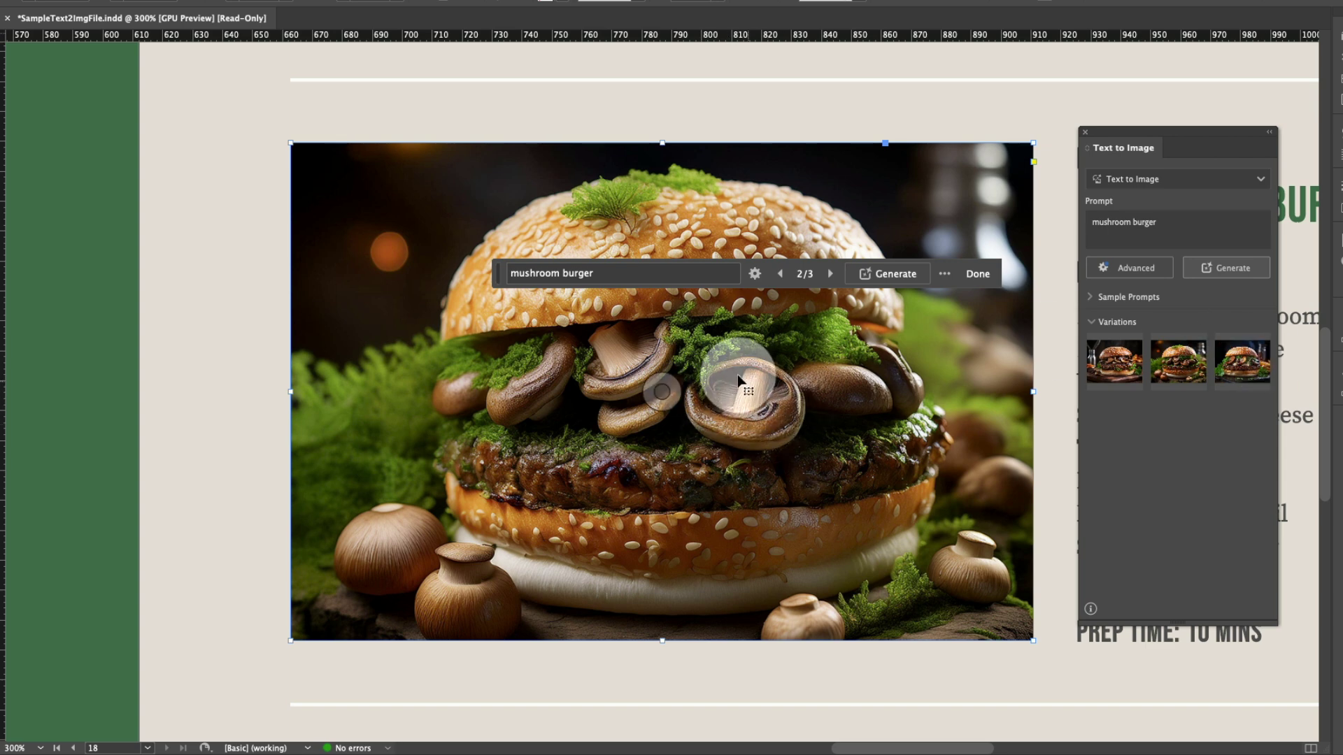
click(1118, 370)
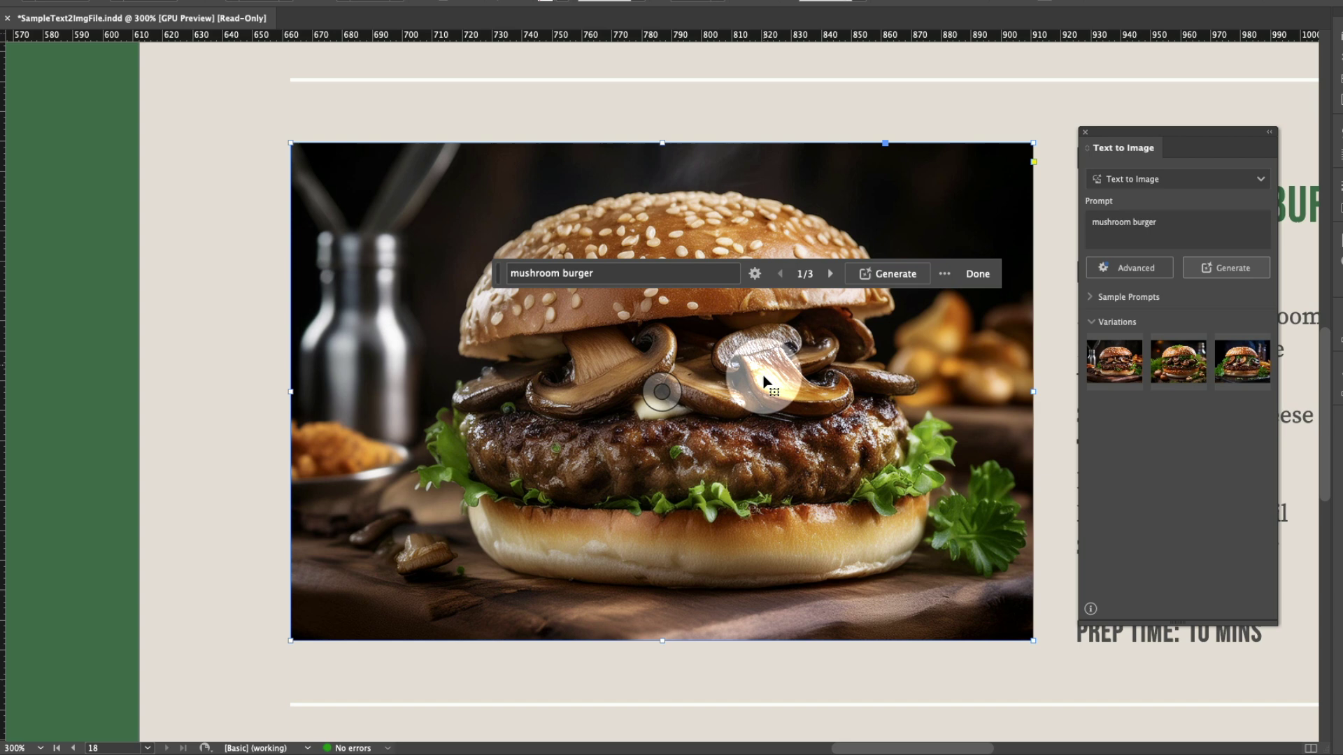
click(1242, 374)
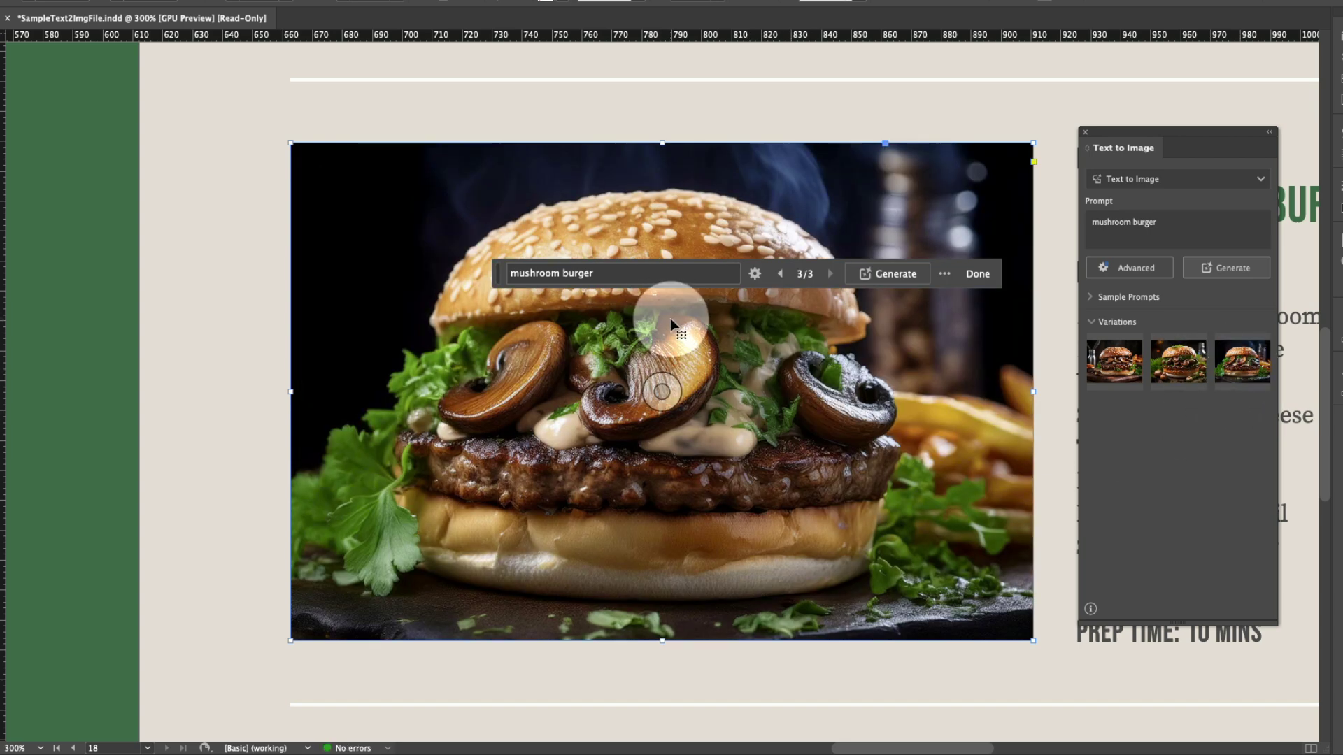
mouse_move(1113, 365)
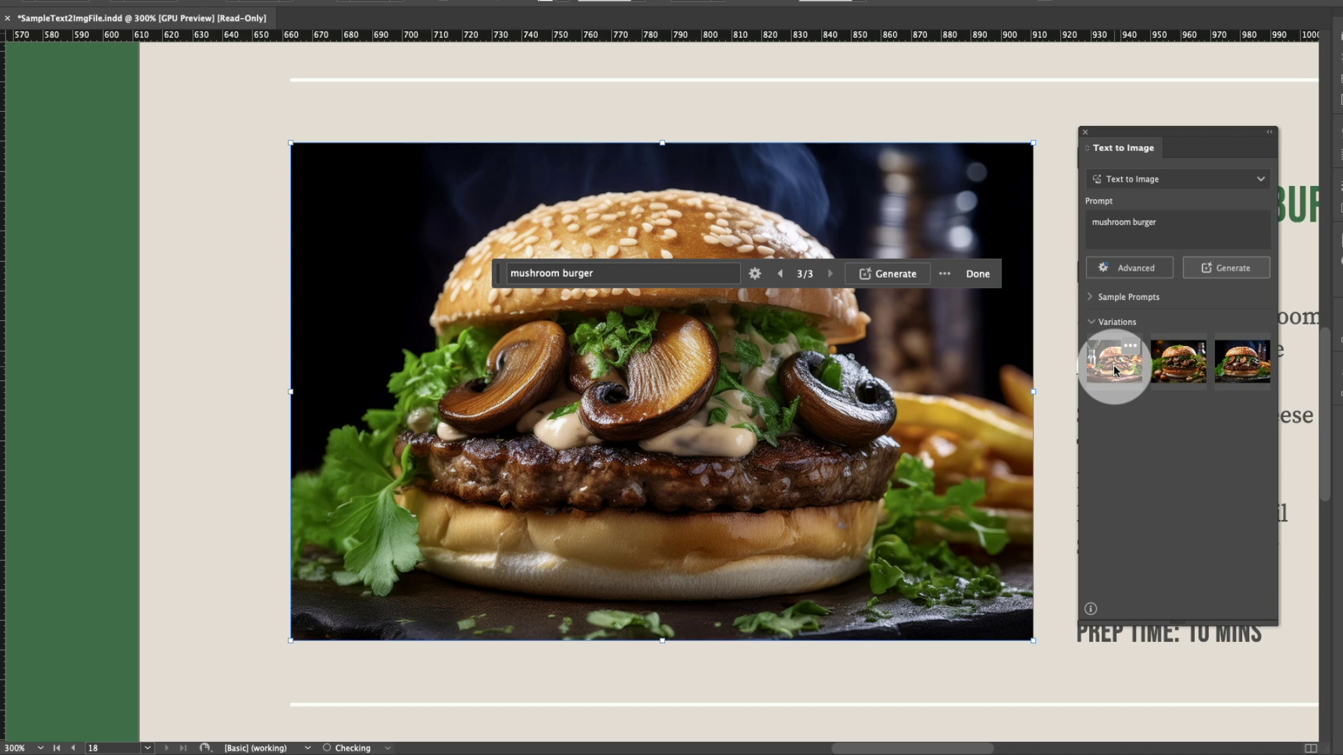
click(1128, 381)
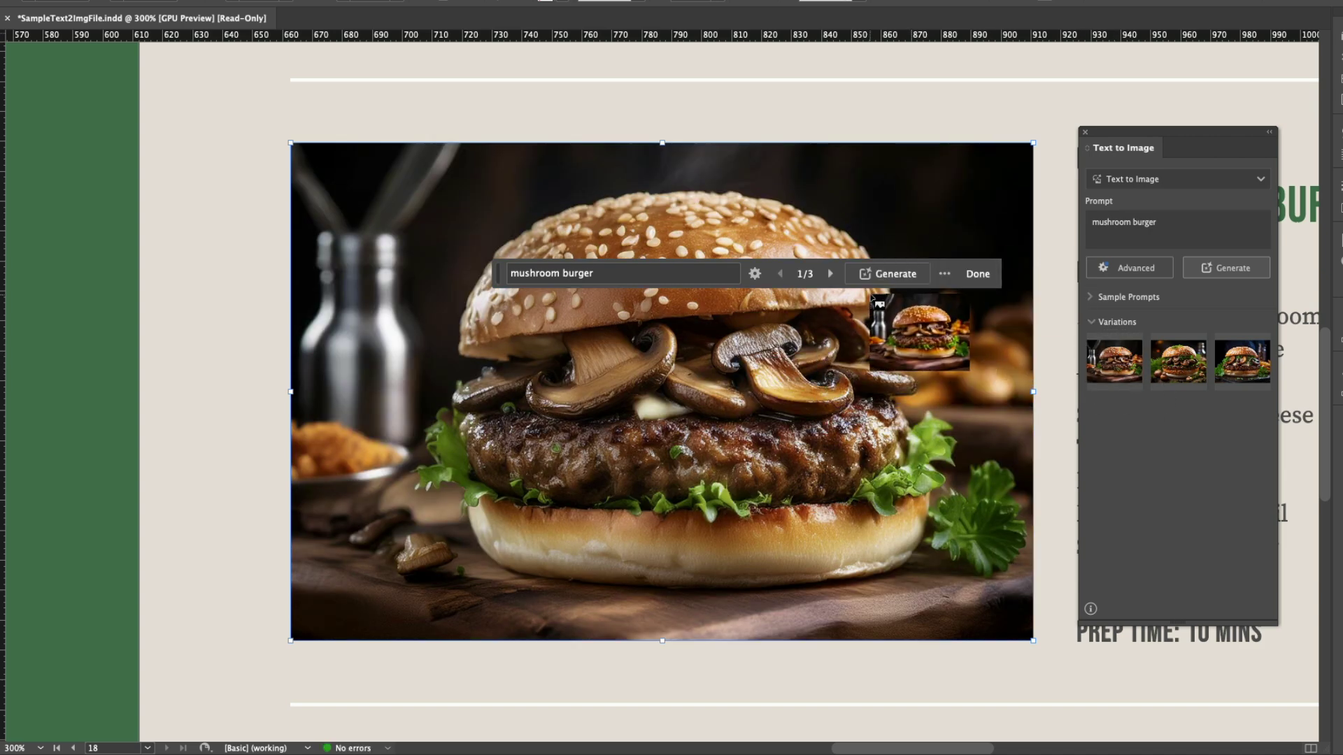
Generate another set of variations from the "mushroom burger" prompt, compare new and earlier ones, and apply the first.
click(883, 275)
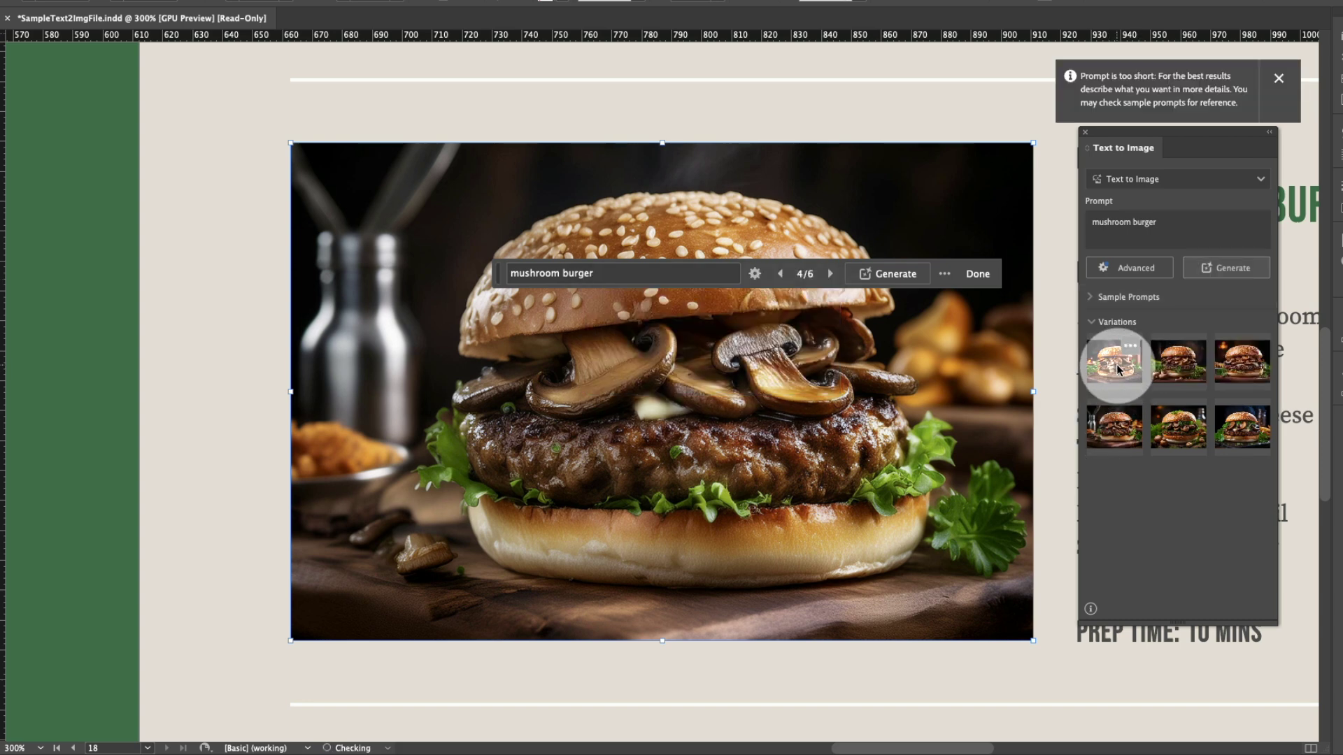
click(1182, 429)
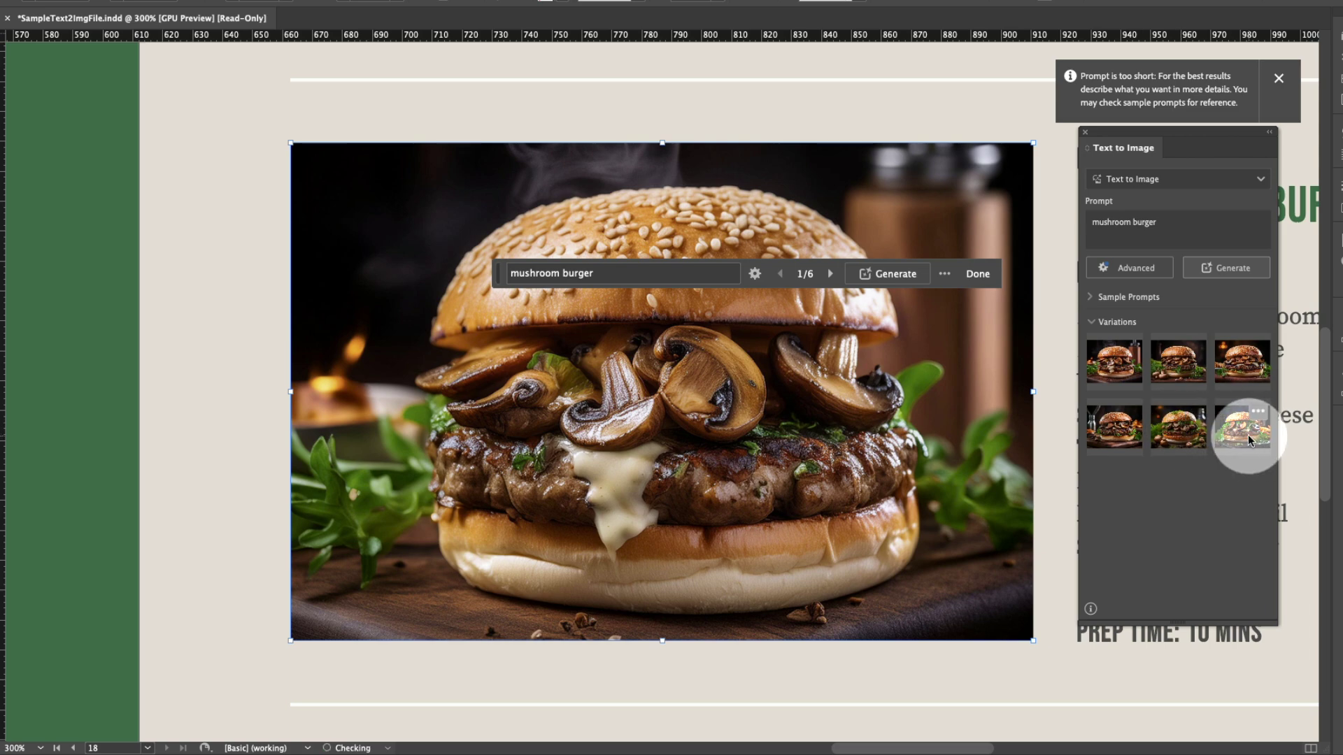
click(1178, 428)
click(1122, 430)
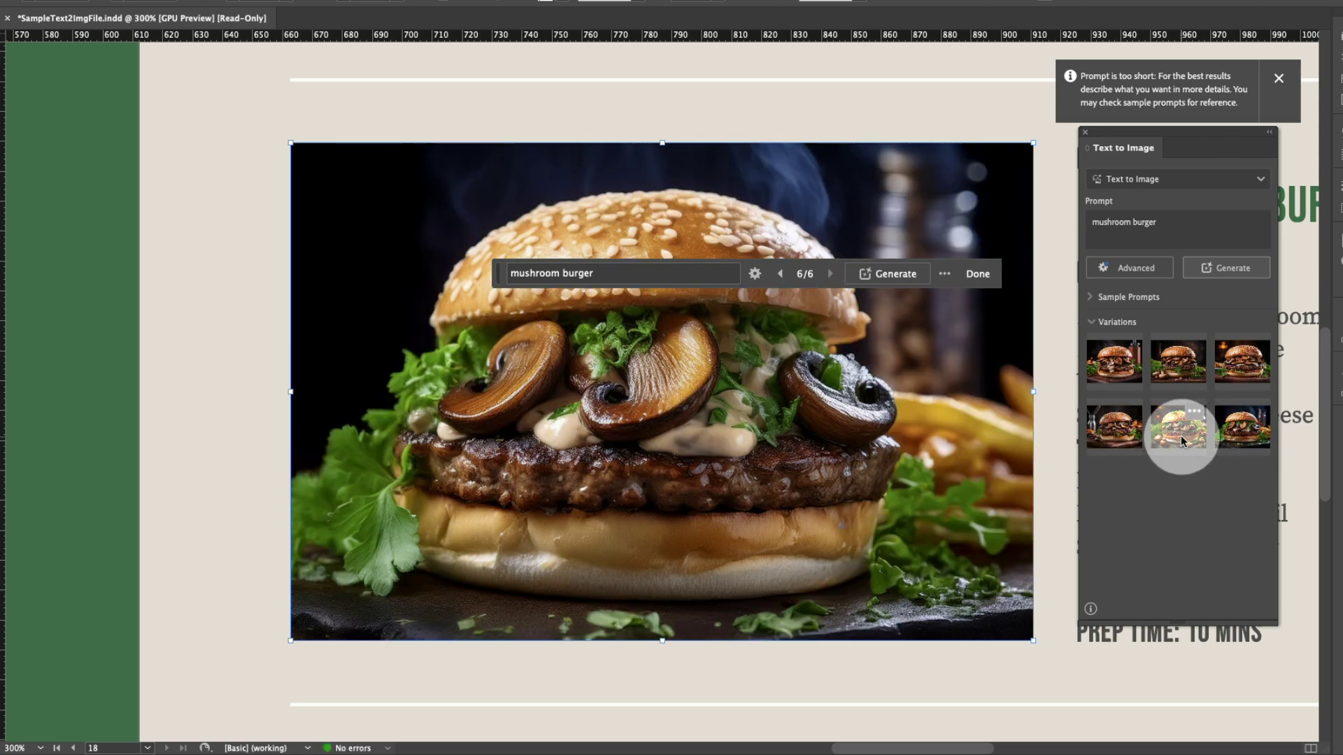
click(1181, 435)
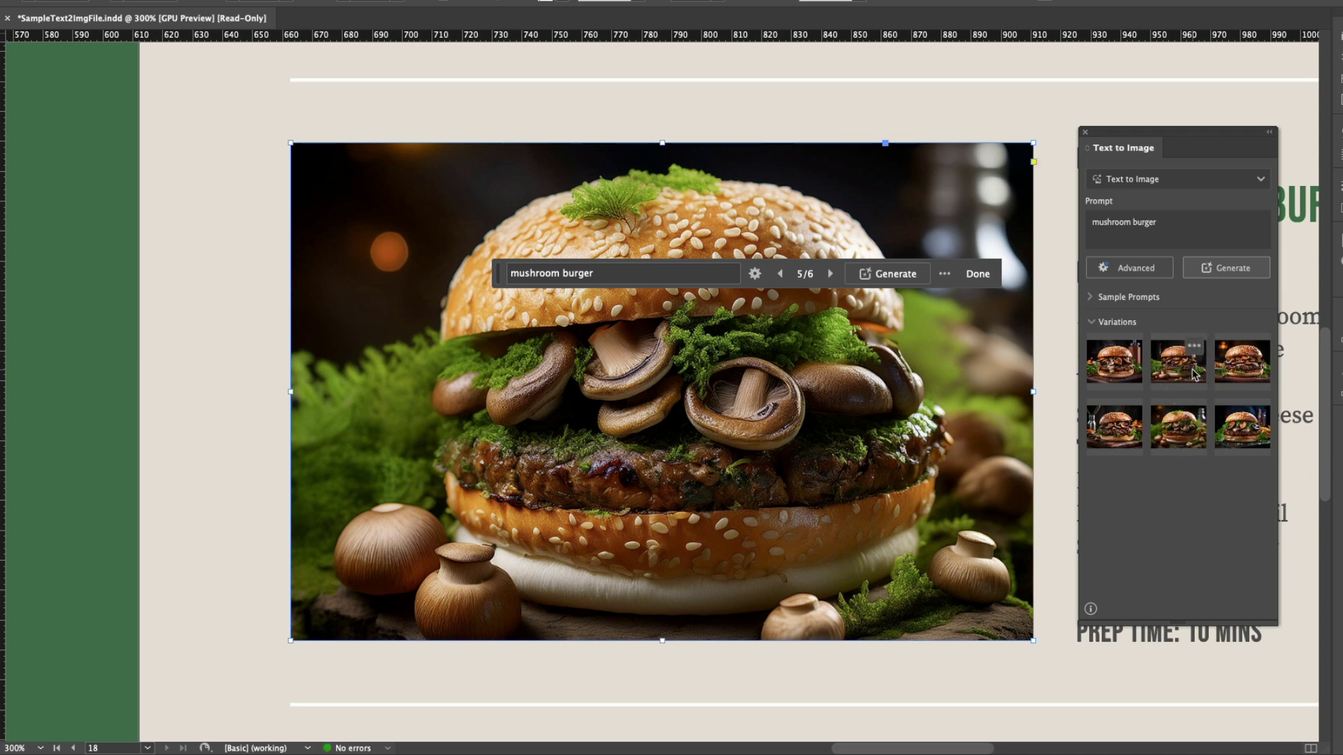
click(1117, 362)
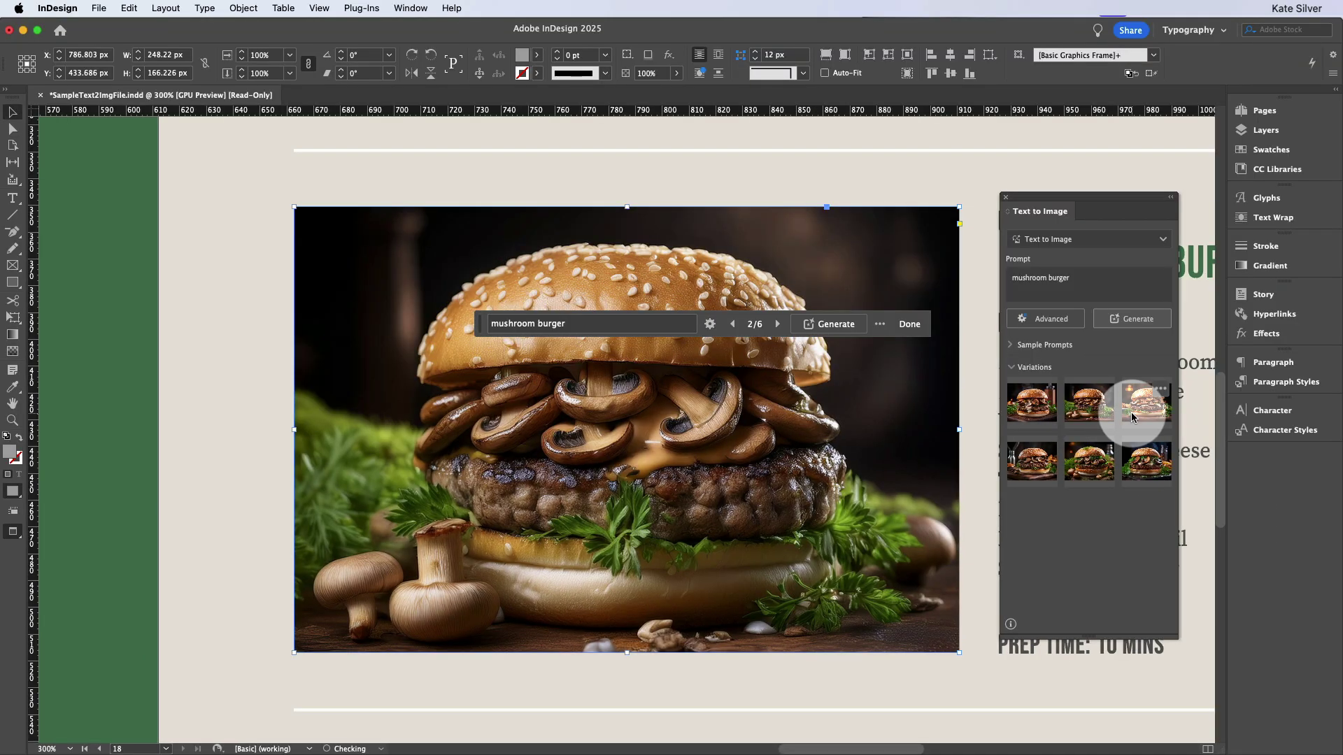
click(1231, 371)
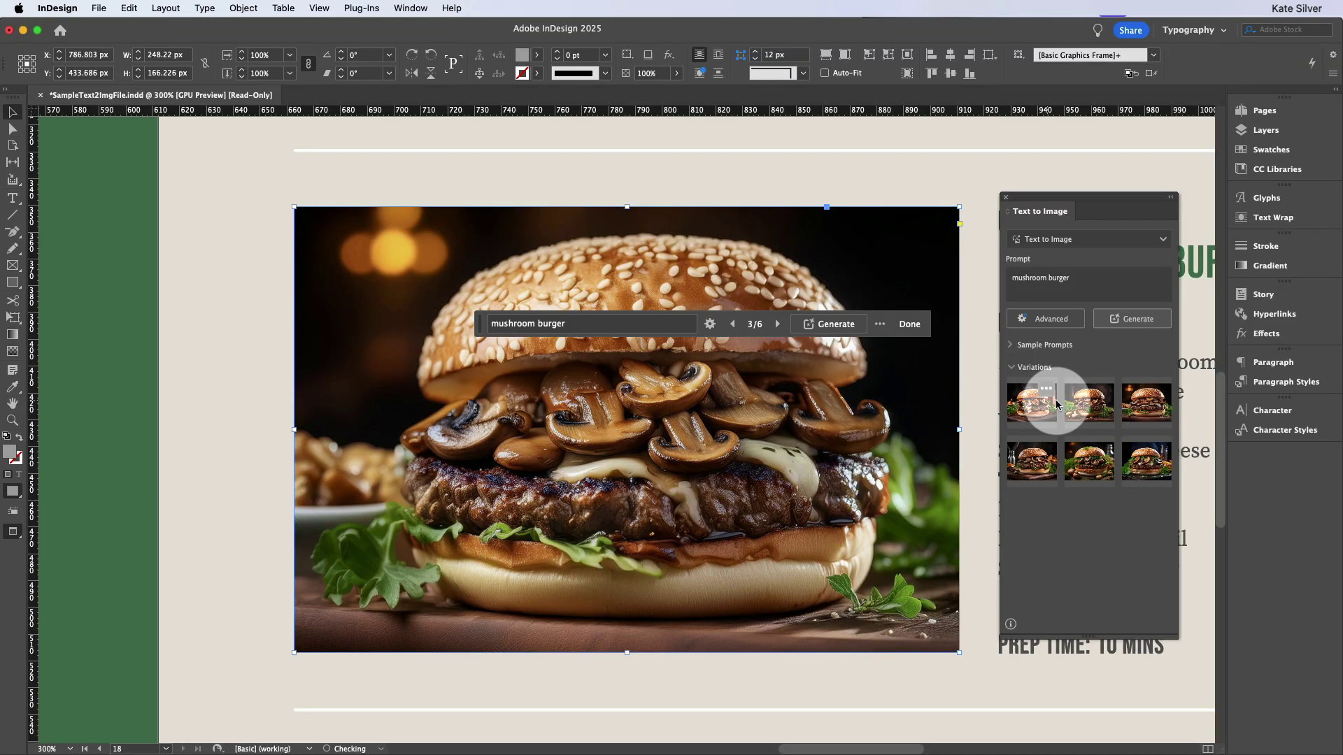
click(1029, 404)
Deselect the burger image and close SampleText2ImgFile.indd without saving the changes.
click(235, 139)
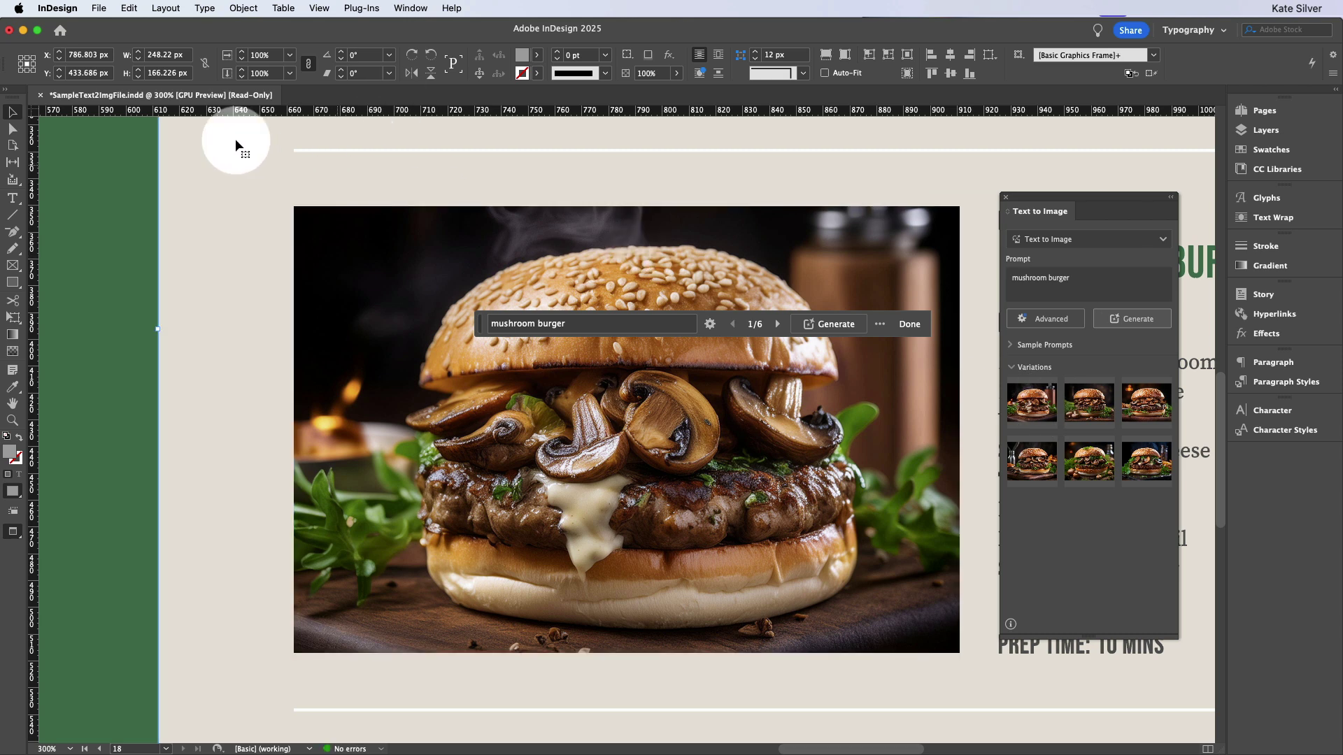
click(39, 98)
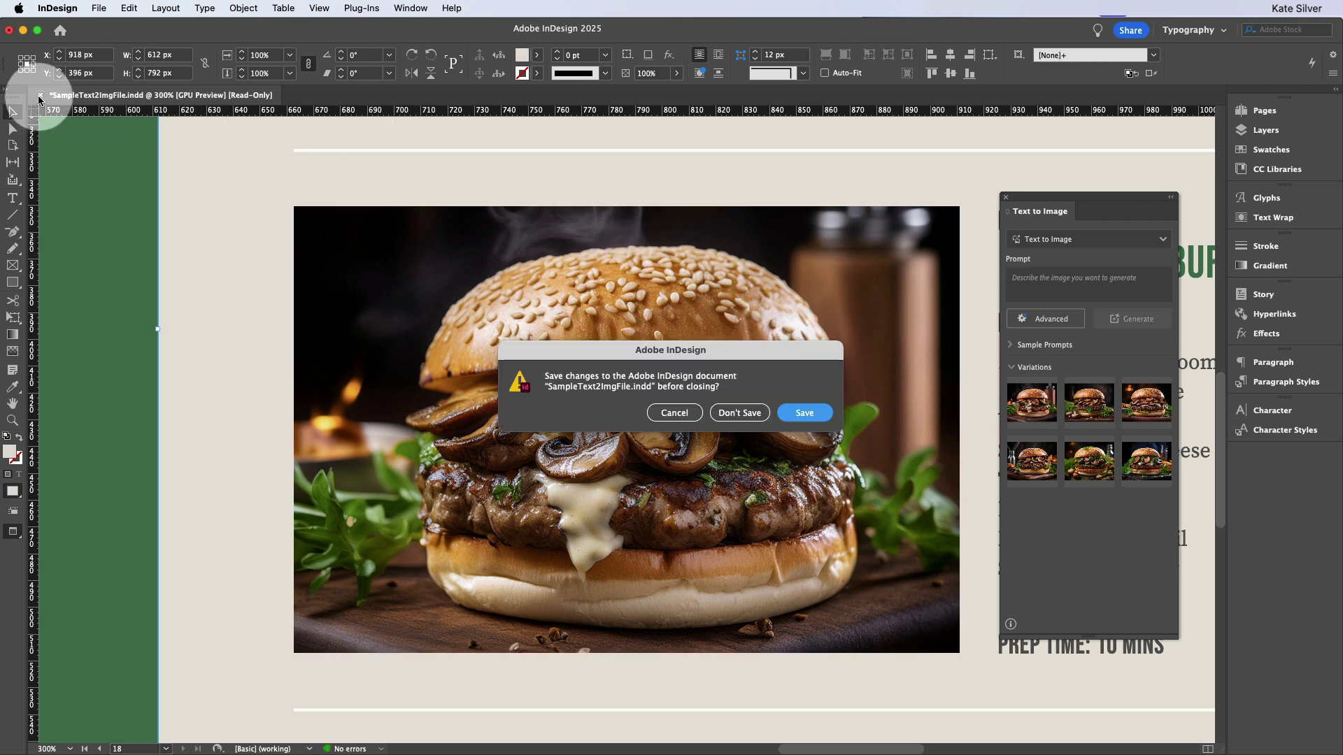
click(721, 414)
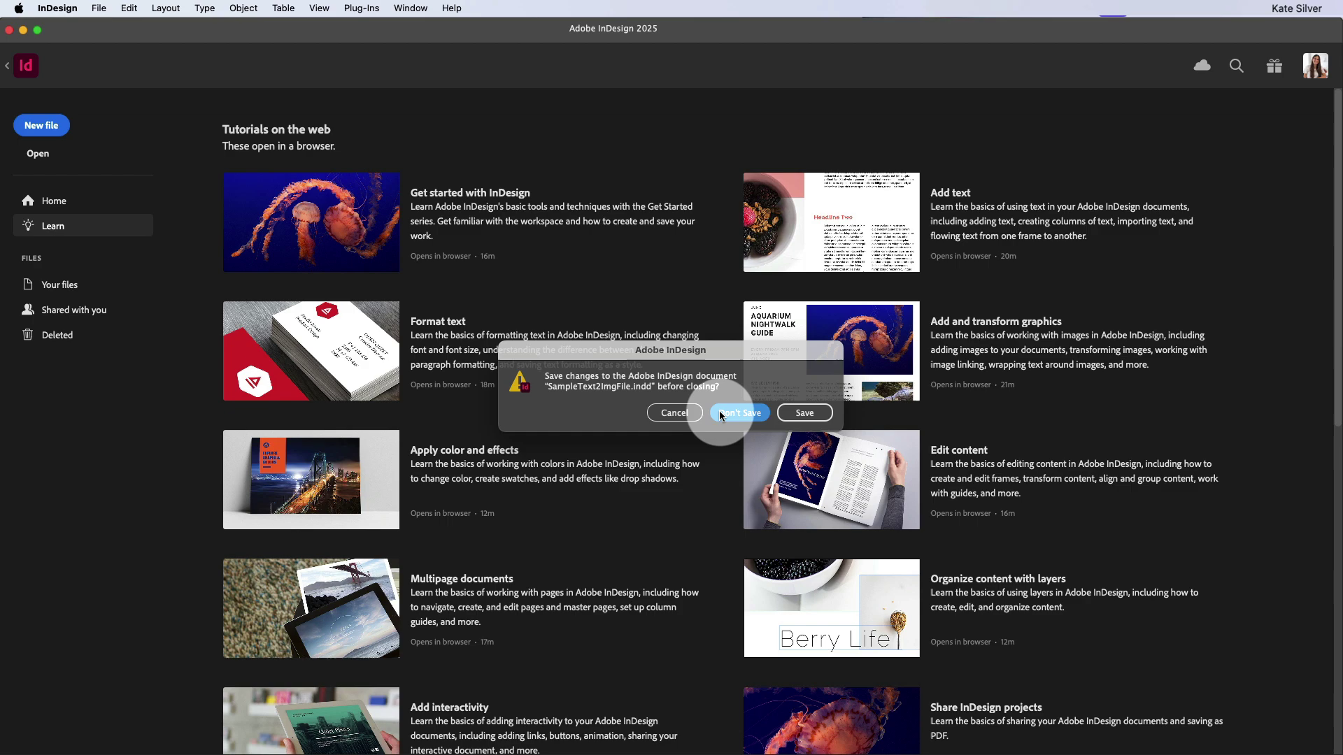
Open the What's New overview and view the Export InDesign document to Adobe Express feature.
click(1277, 74)
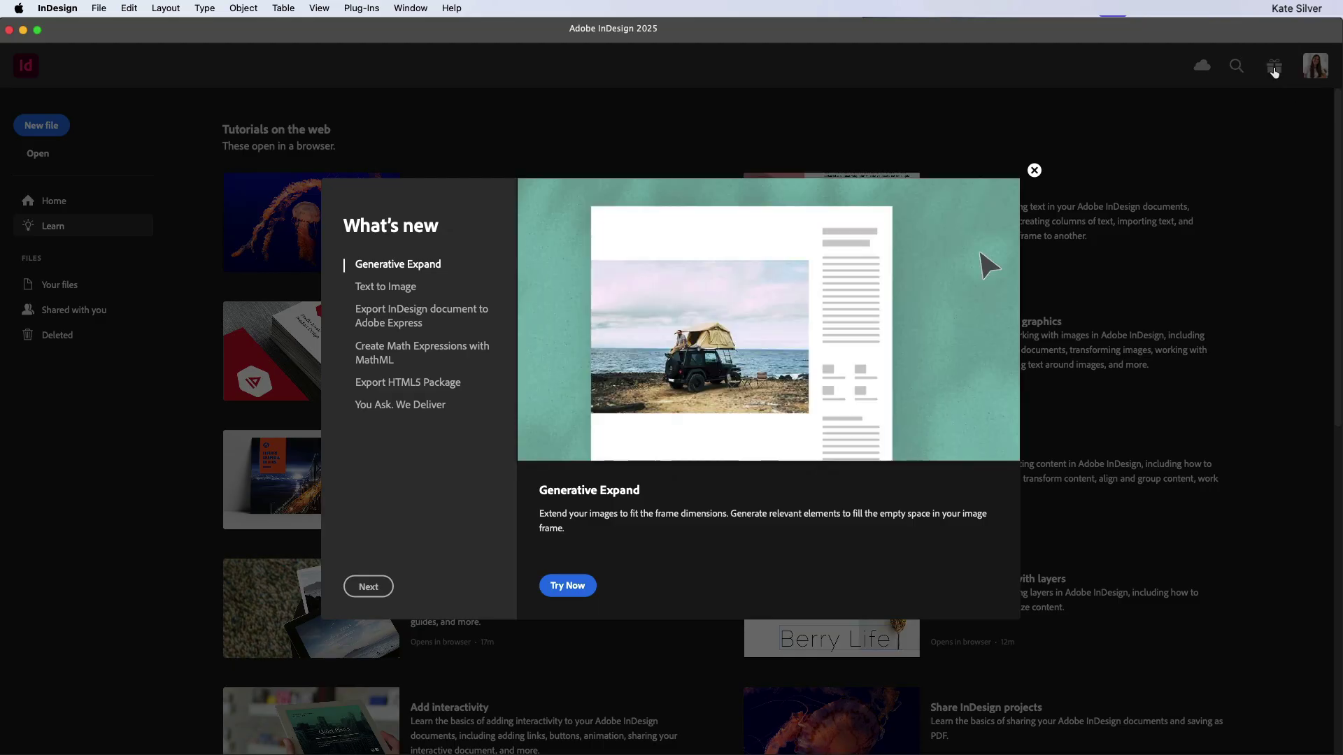
click(1272, 71)
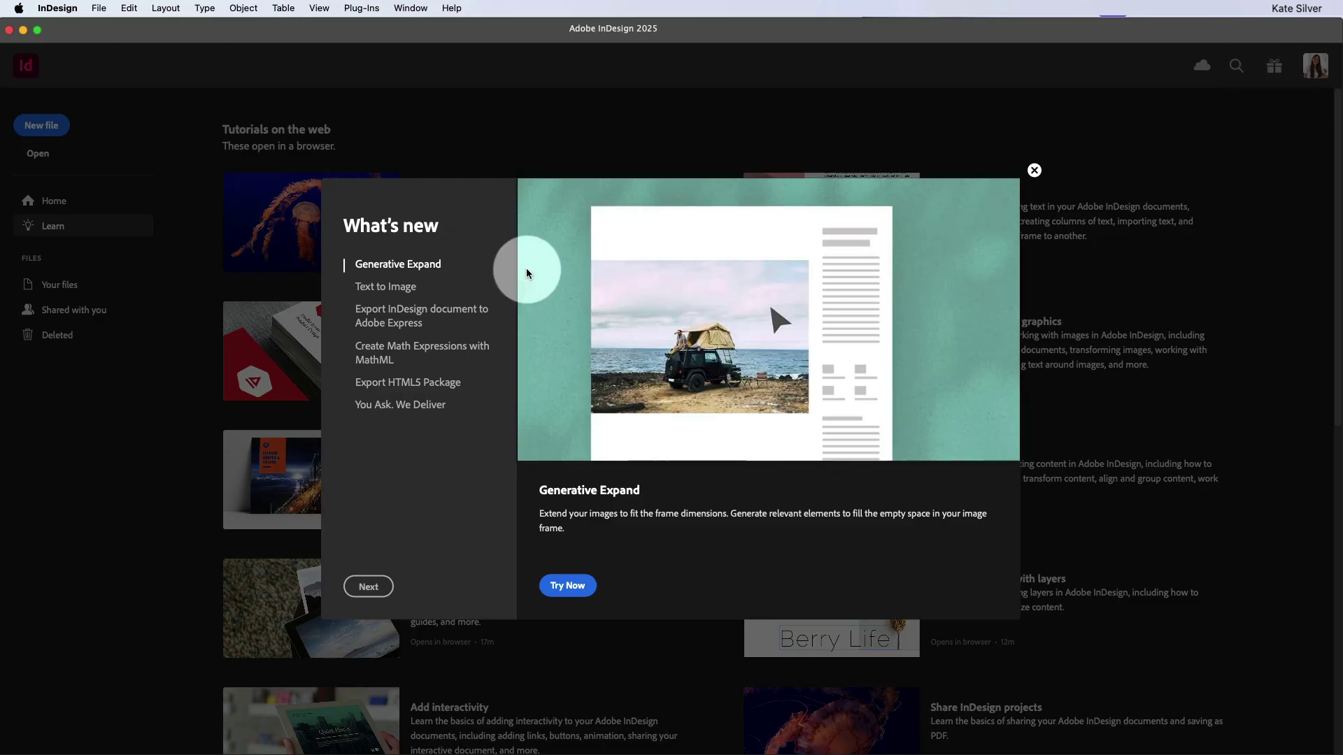
click(387, 310)
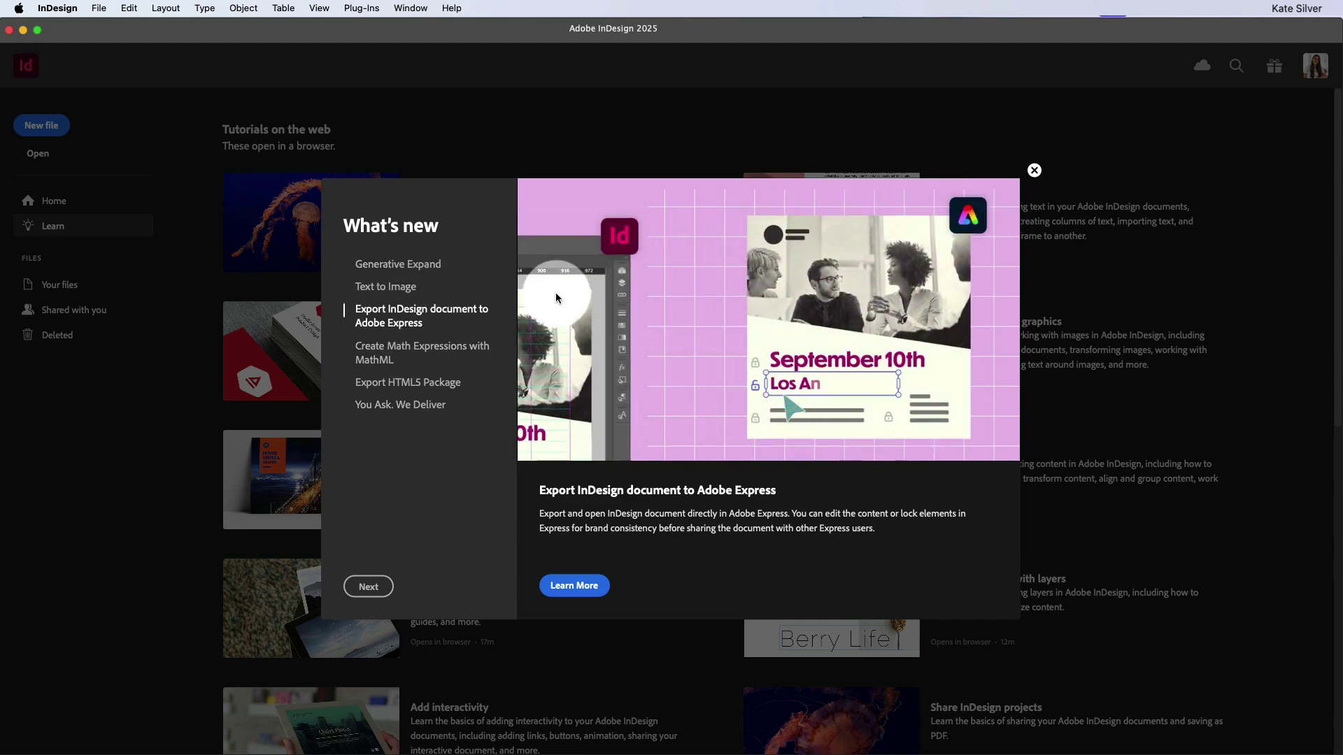
Read the online help article on exporting InDesign documents to Adobe Express, and minimize the browser window.
click(578, 585)
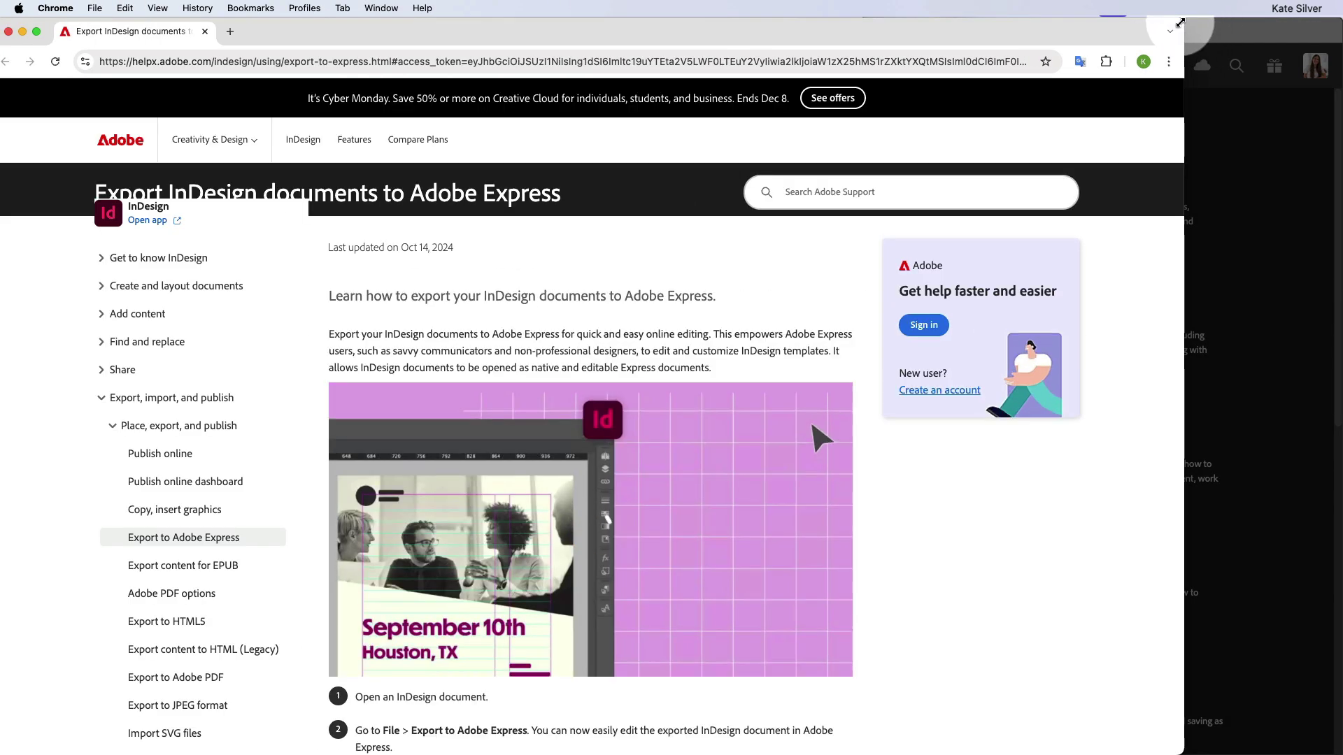
scroll(966, 546, down, 7)
scroll(966, 547, down, 2)
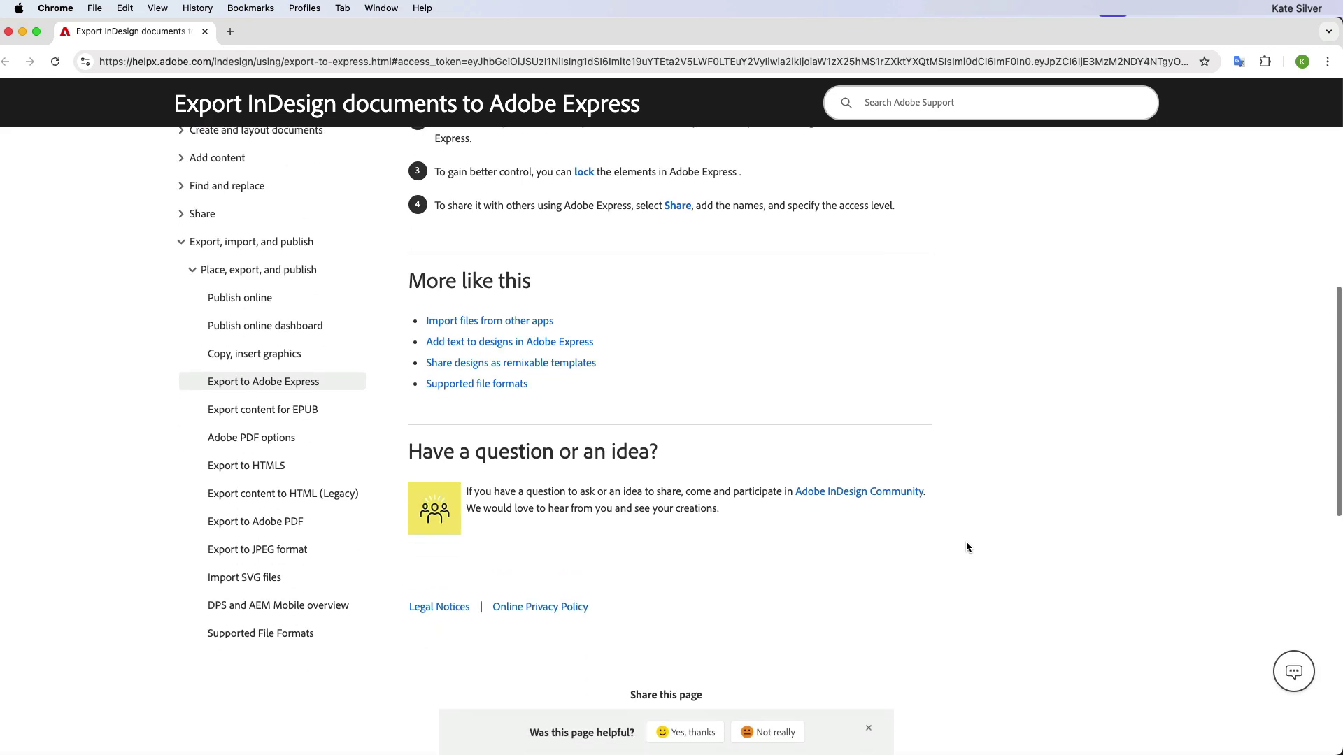
click(23, 32)
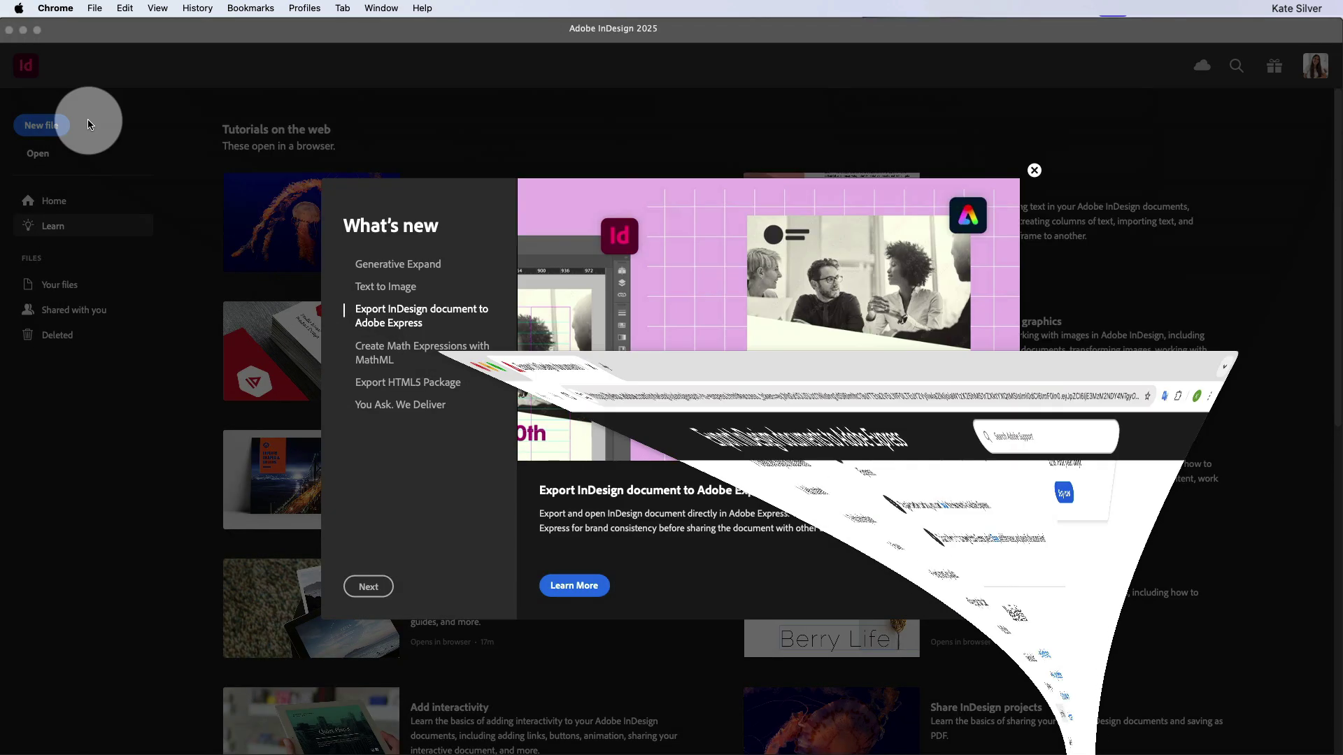
View the Math Expressions with MathML feature, and browse the What's New list from Generative Expand down to You Ask. We Deliver.
click(410, 352)
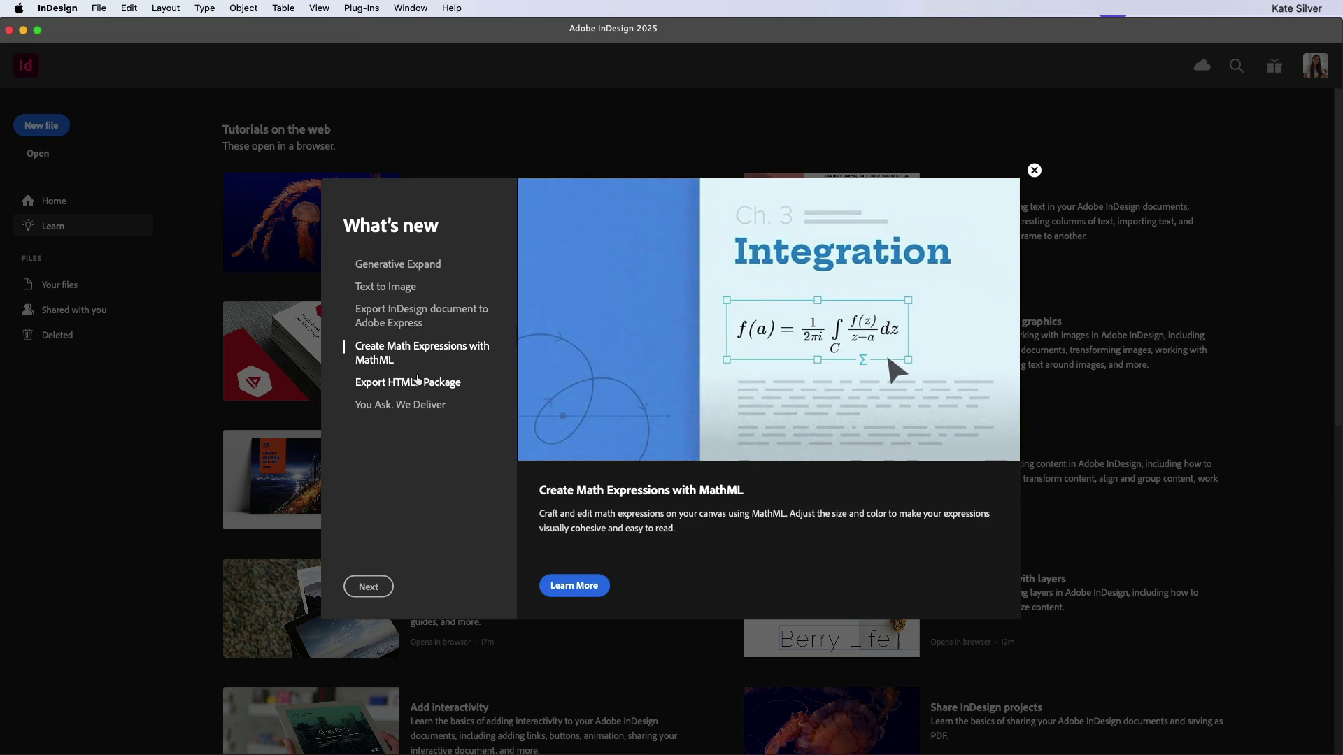
click(388, 264)
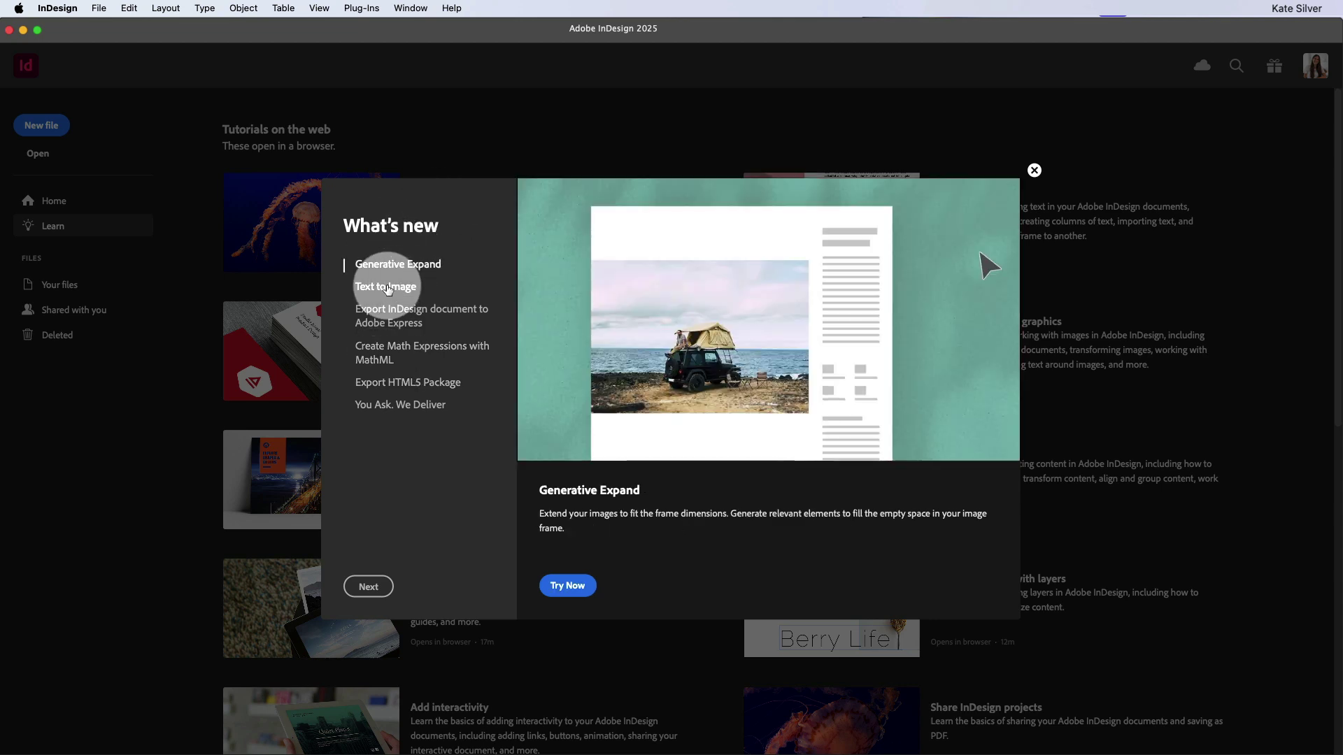
click(386, 286)
click(390, 315)
click(395, 352)
click(406, 382)
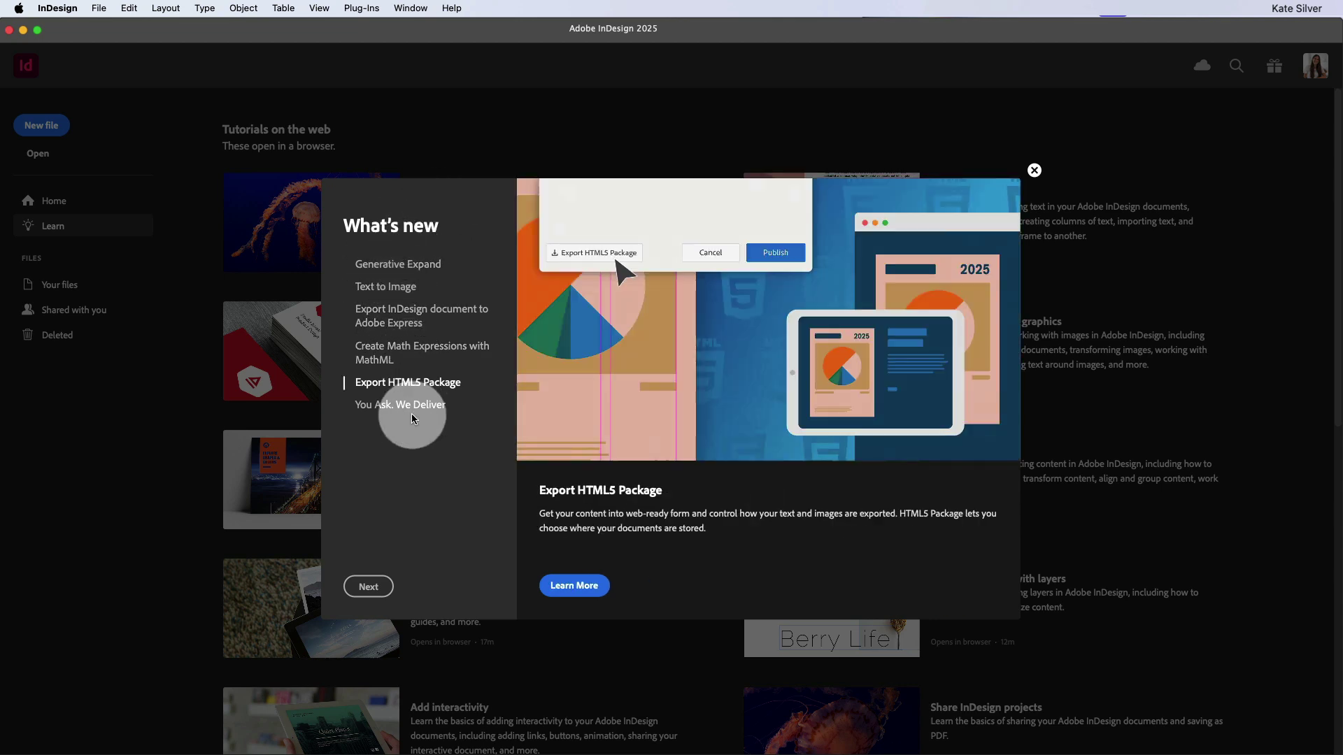
click(411, 413)
Browse the What's New features back from Export HTML5 Package up to Generative Expand, ending on Text to Image.
click(418, 385)
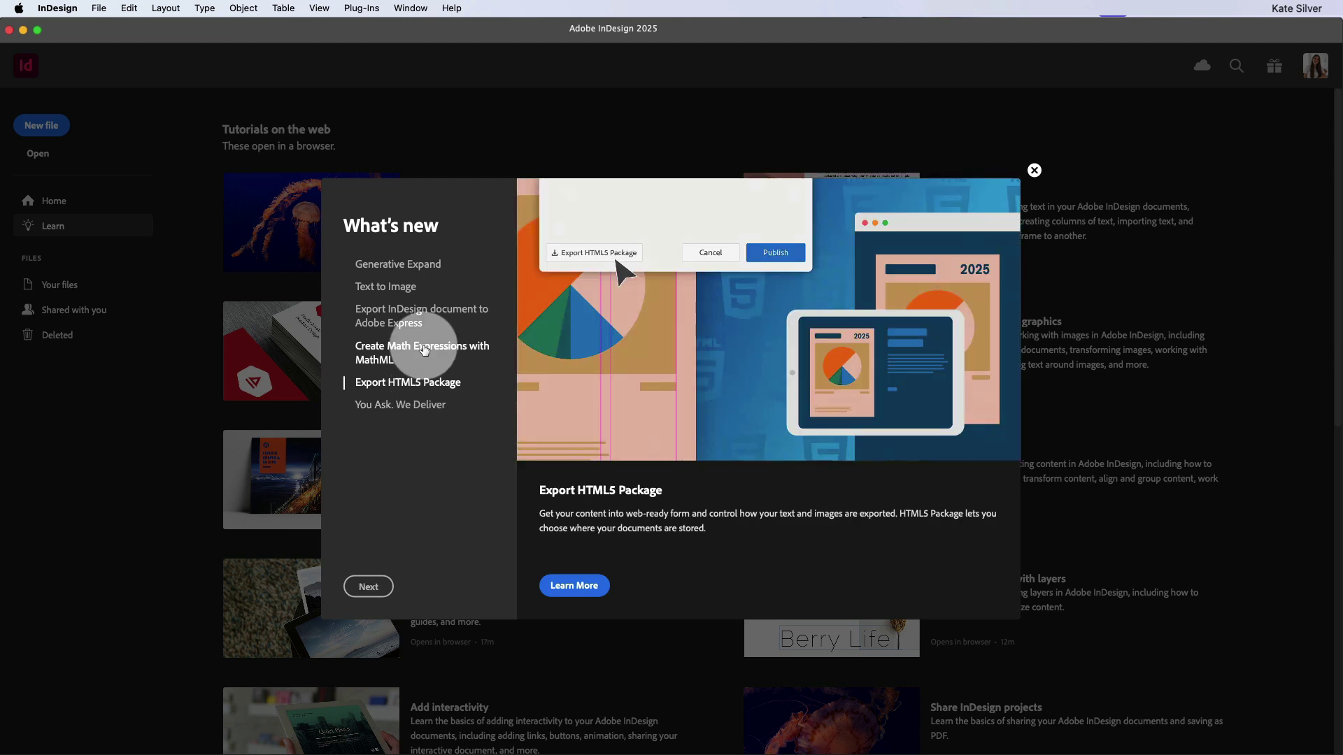
click(424, 350)
click(391, 313)
click(397, 285)
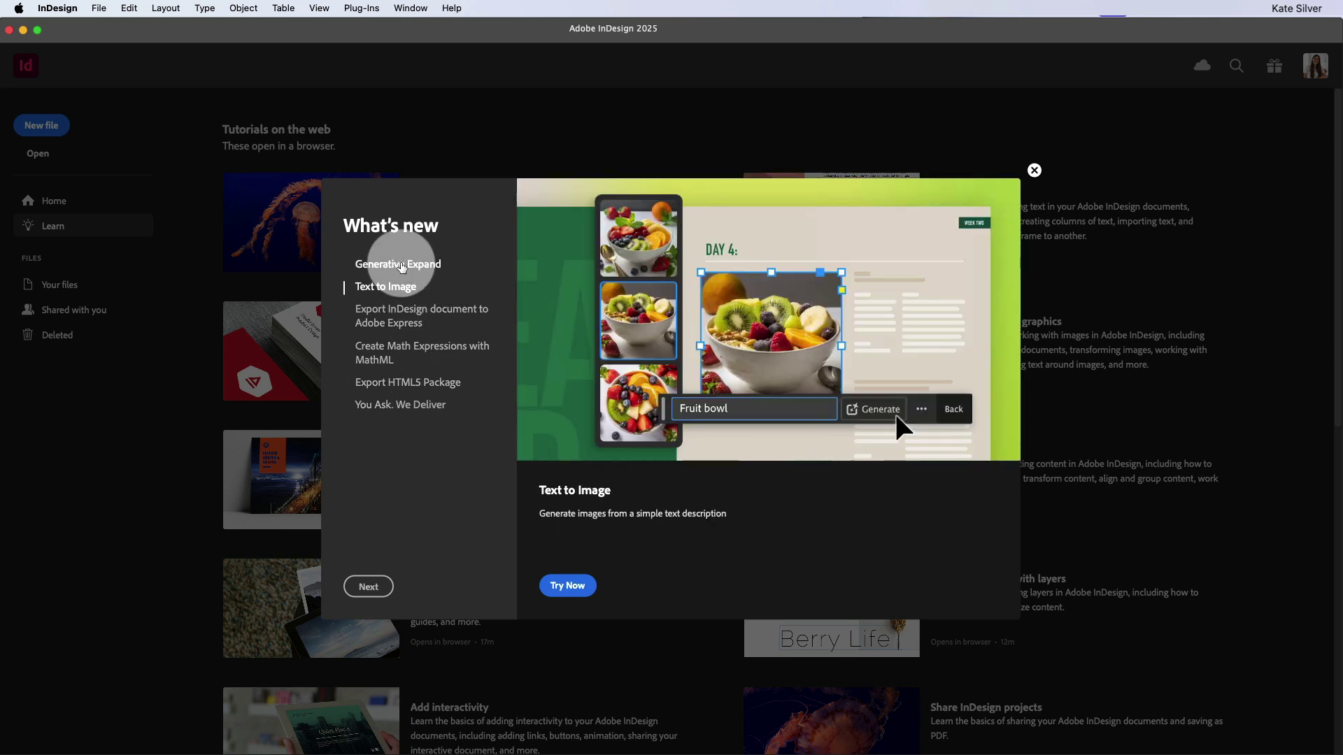
click(402, 267)
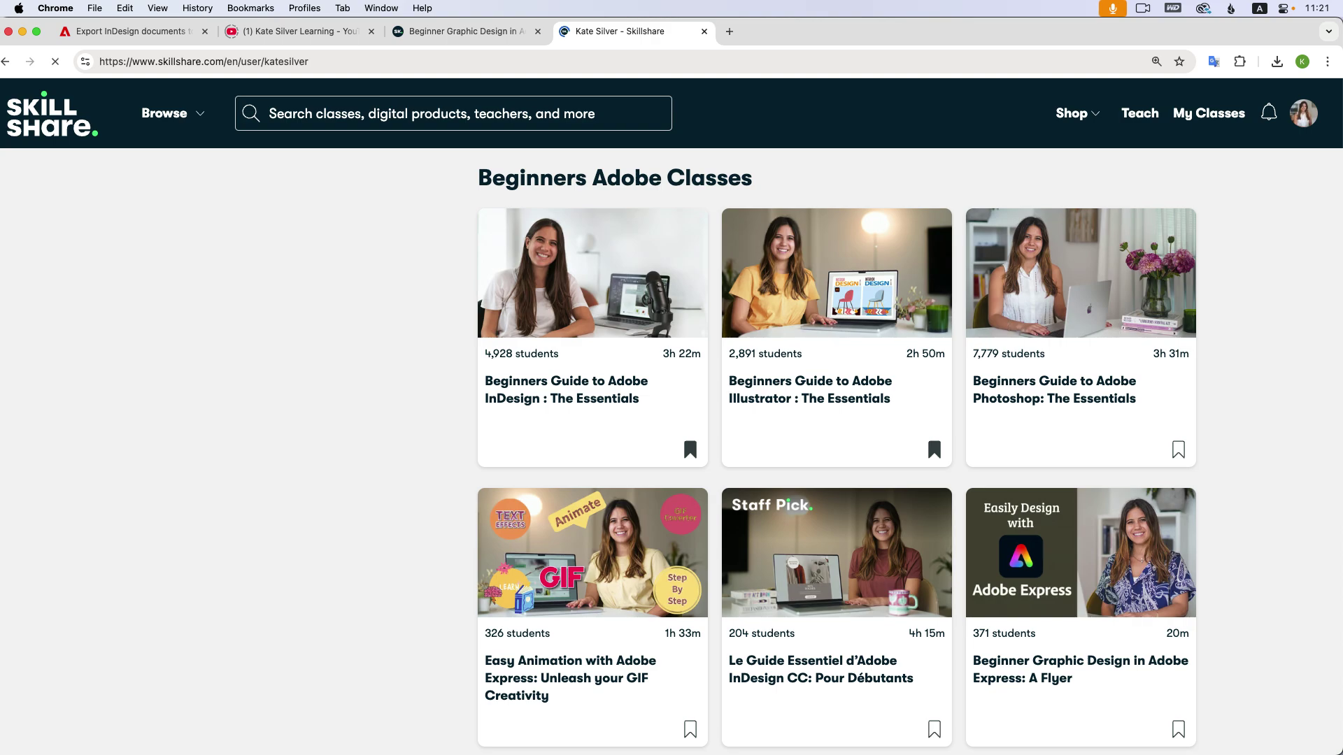
click(413, 290)
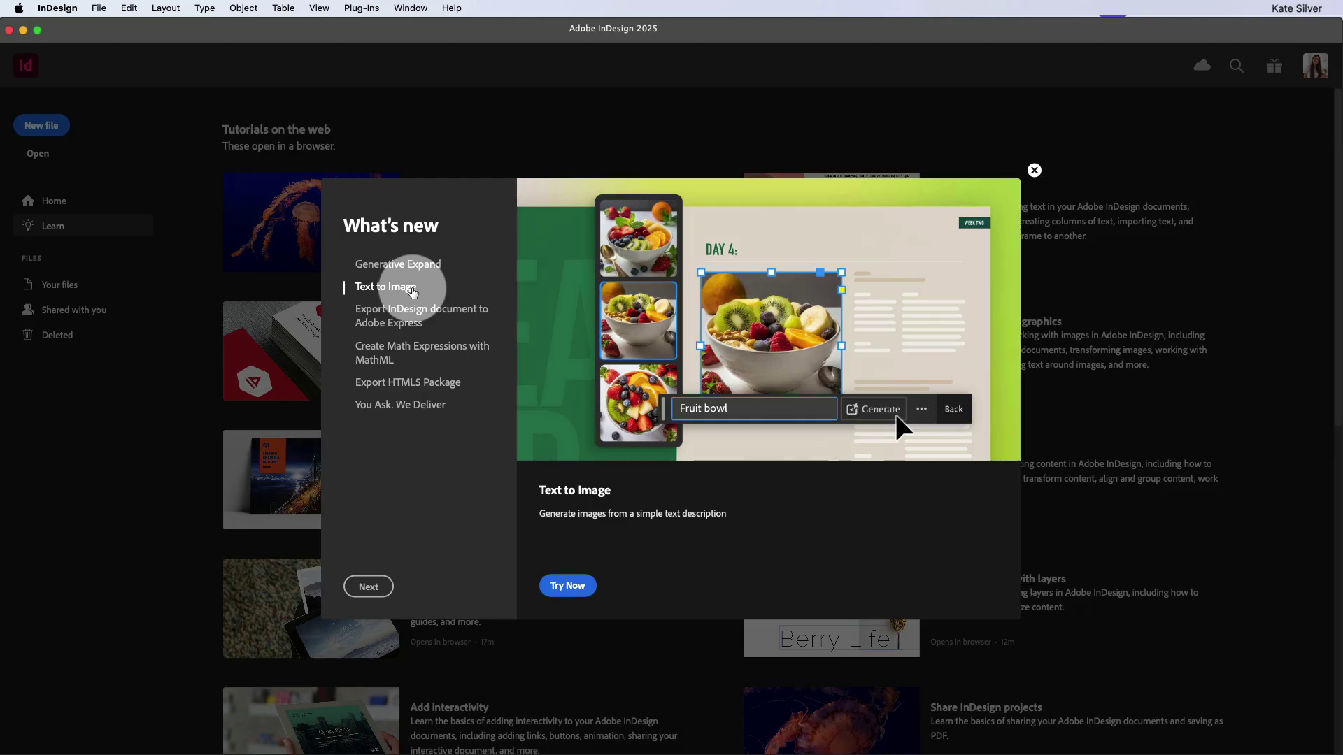